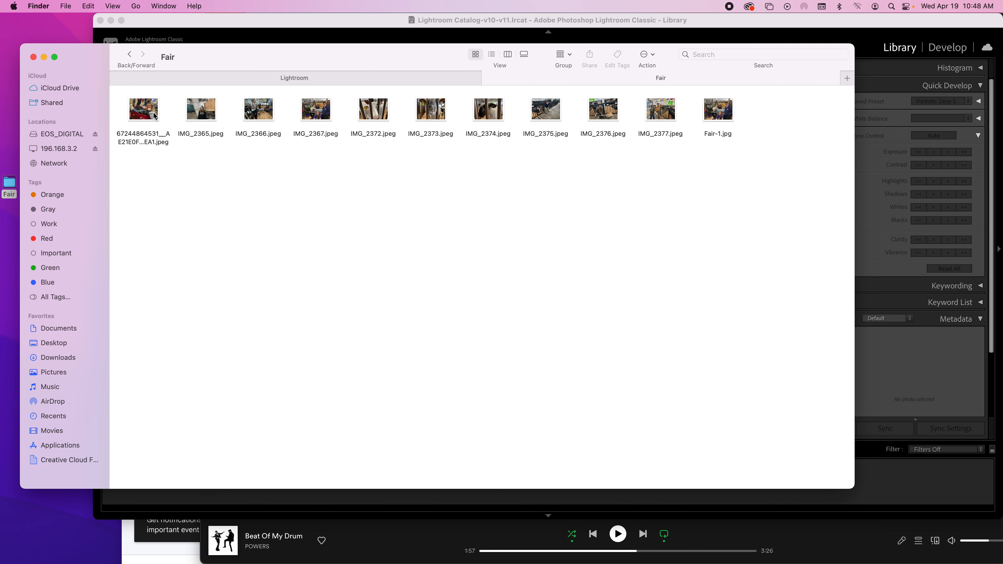
Close all the open Finder windows covering the Lightroom library
left_click(131, 57)
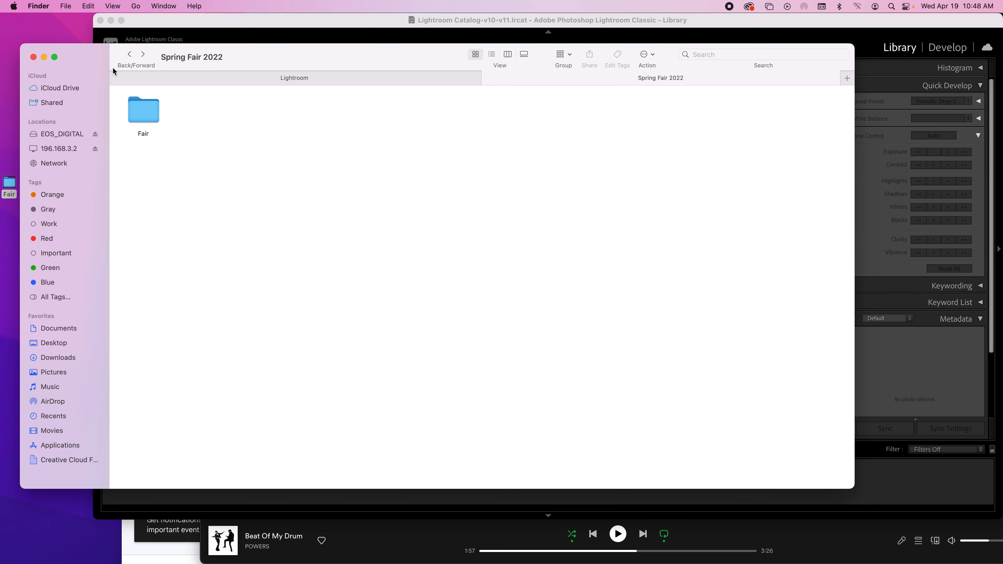
left_click(34, 57)
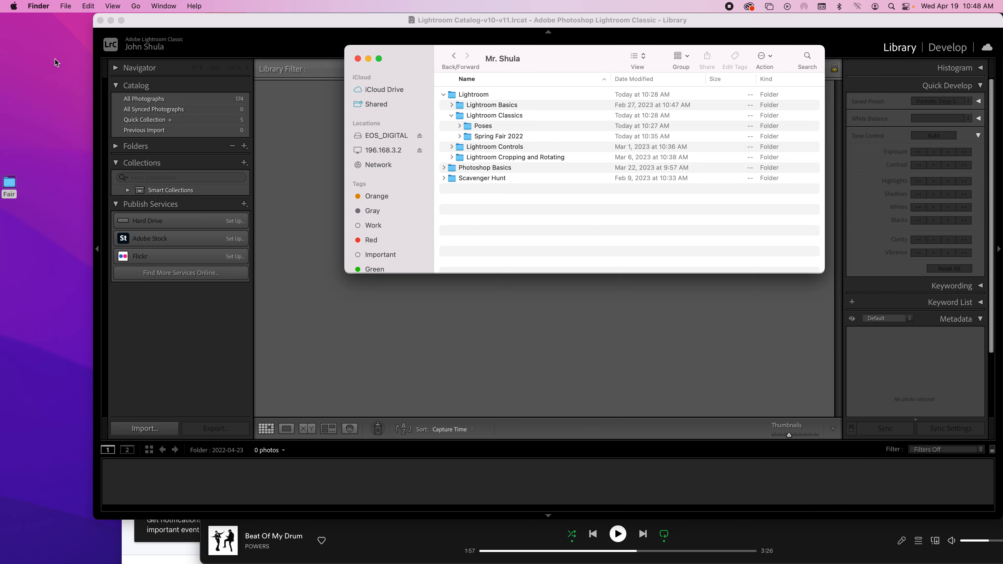
left_click(357, 58)
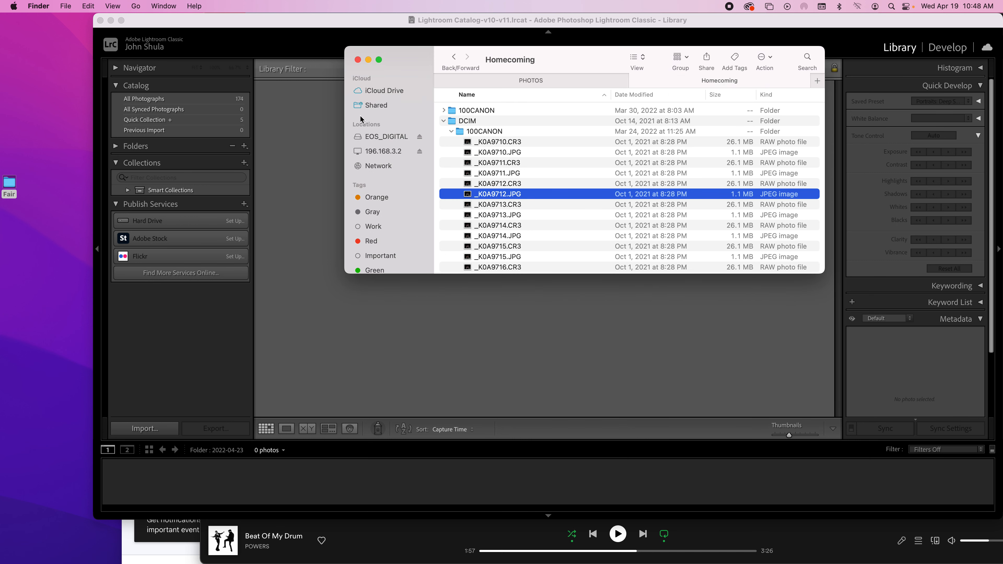
left_click(357, 59)
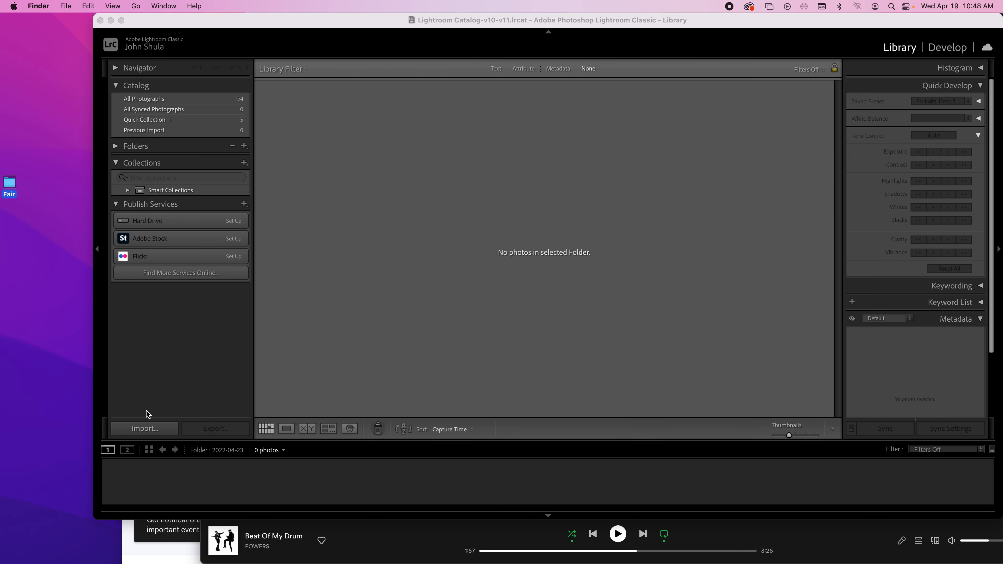
Start a photo import and browse for another source in the recent Spring Fair 2022 folder
left_click(140, 435)
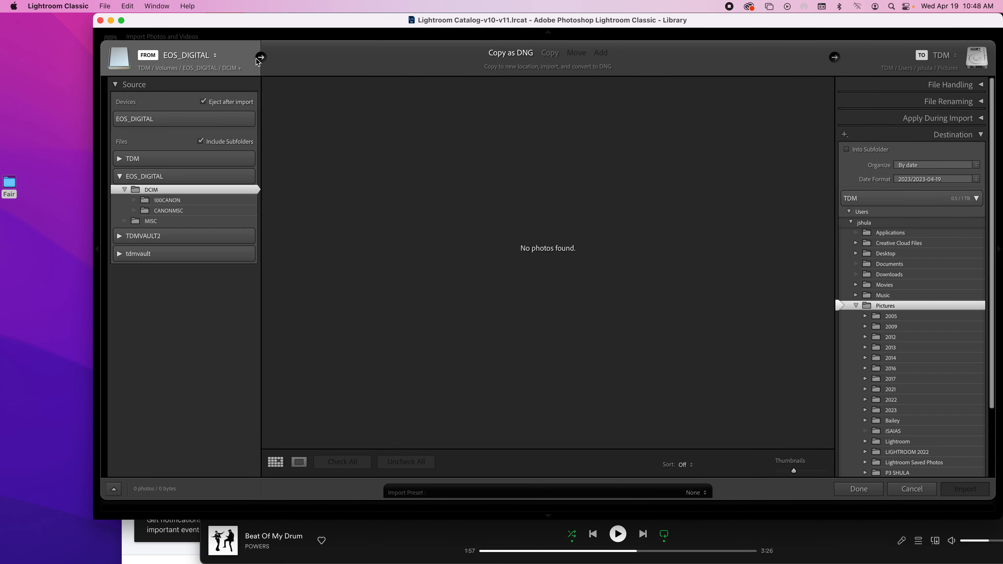
left_click(215, 56)
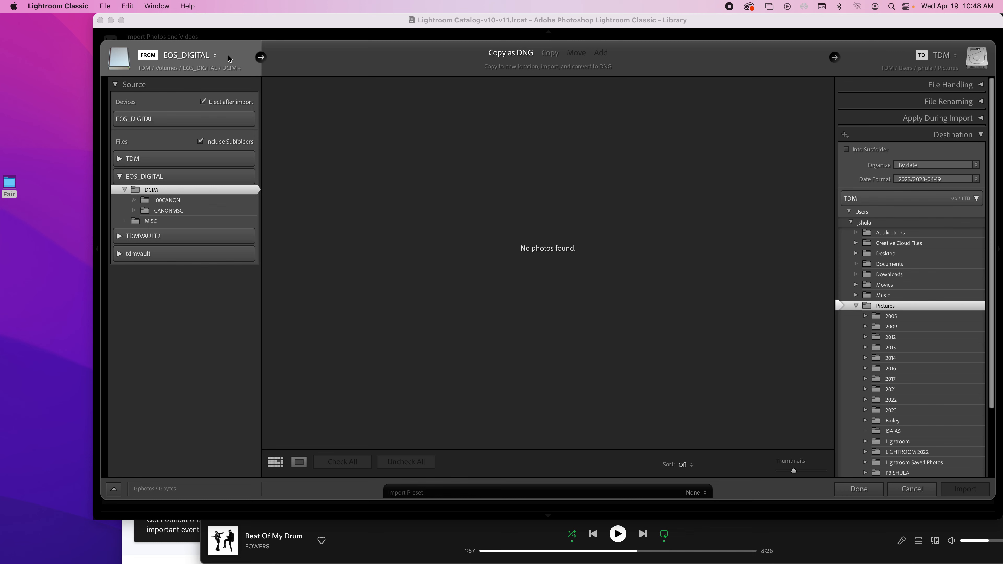
left_click(216, 56)
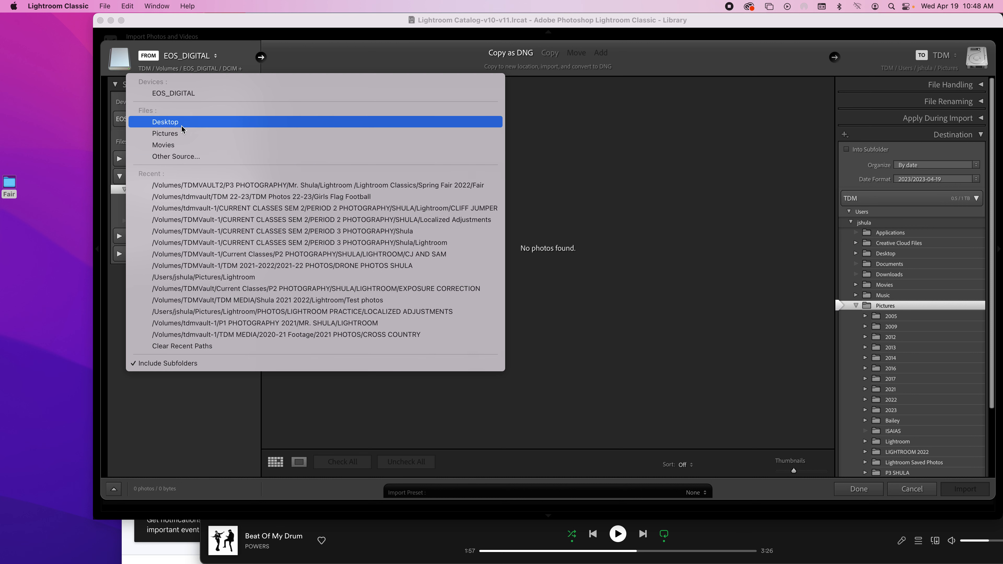
left_click(179, 158)
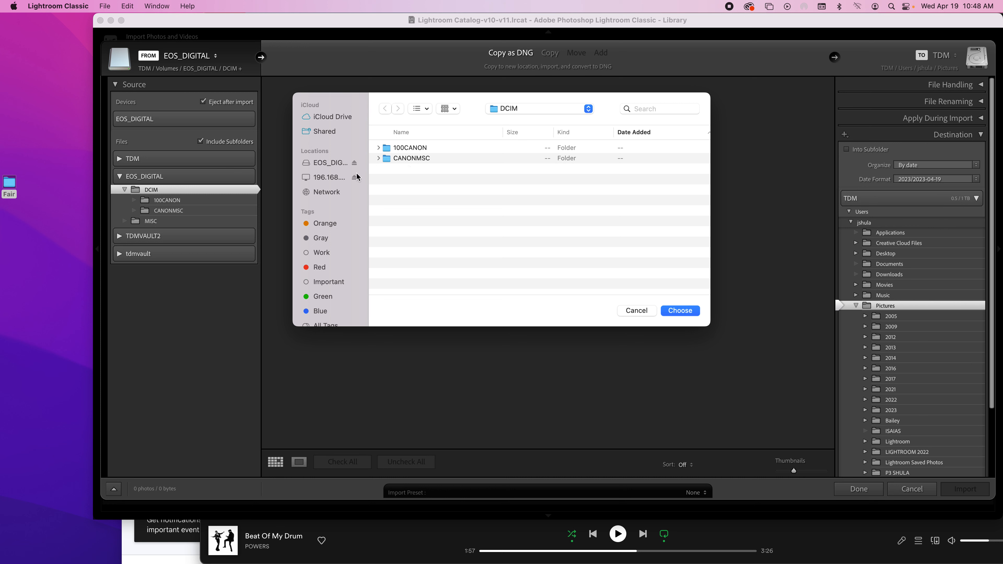
left_click(533, 110)
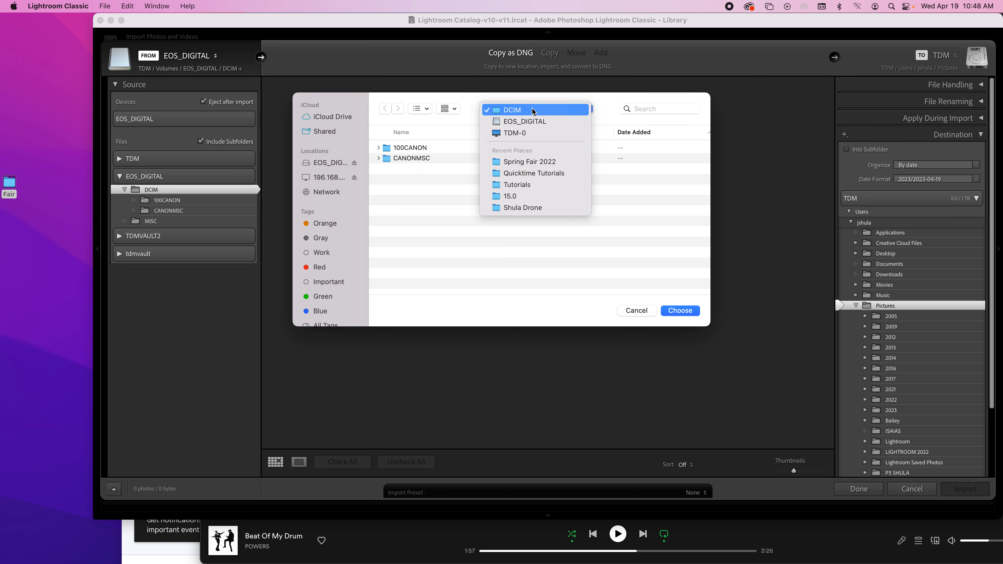
left_click(533, 162)
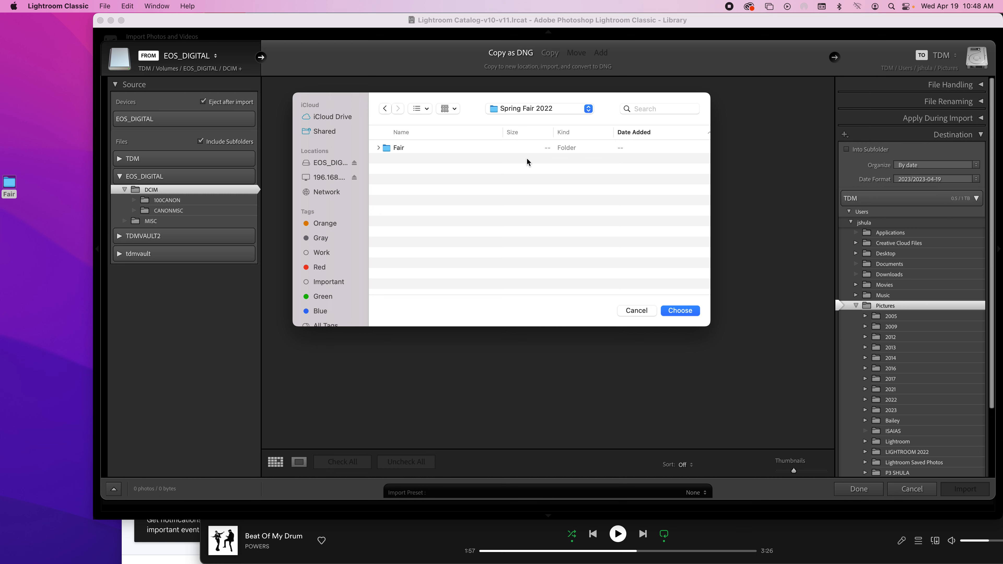
Choose the Fair folder as the import source and import all its photos, dismissing the DNG conversion notice
double_click(387, 151)
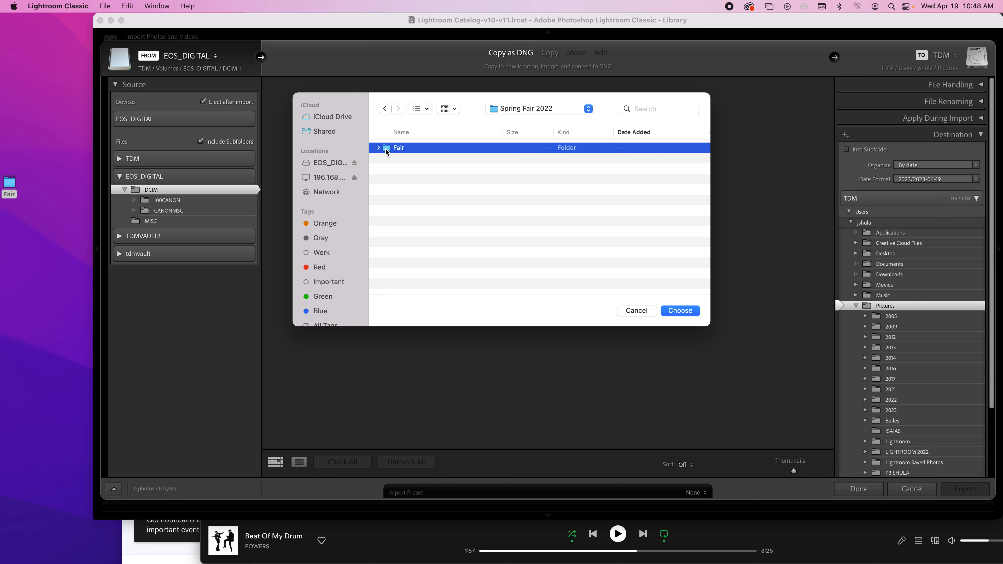
left_click(384, 109)
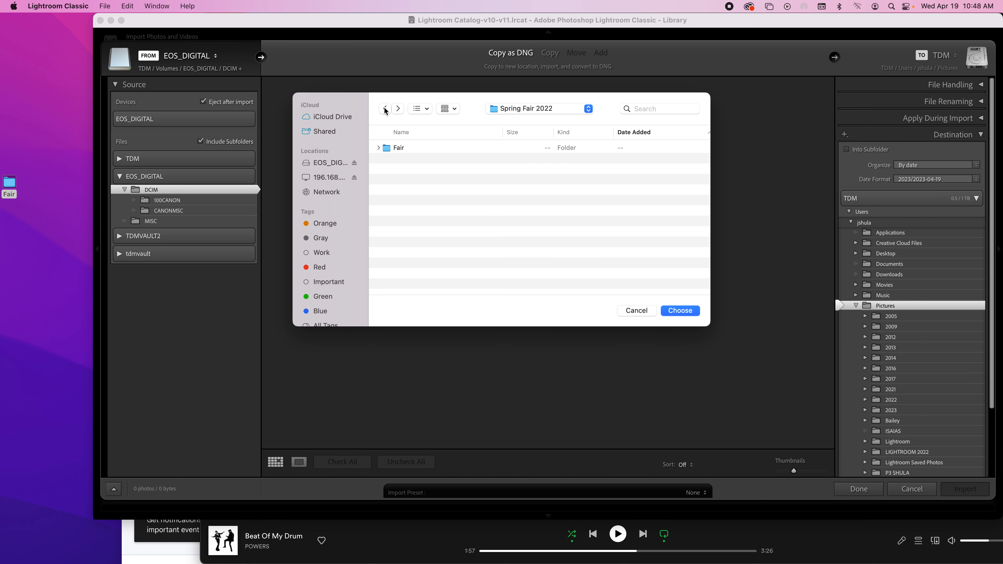
left_click(387, 150)
left_click(680, 311)
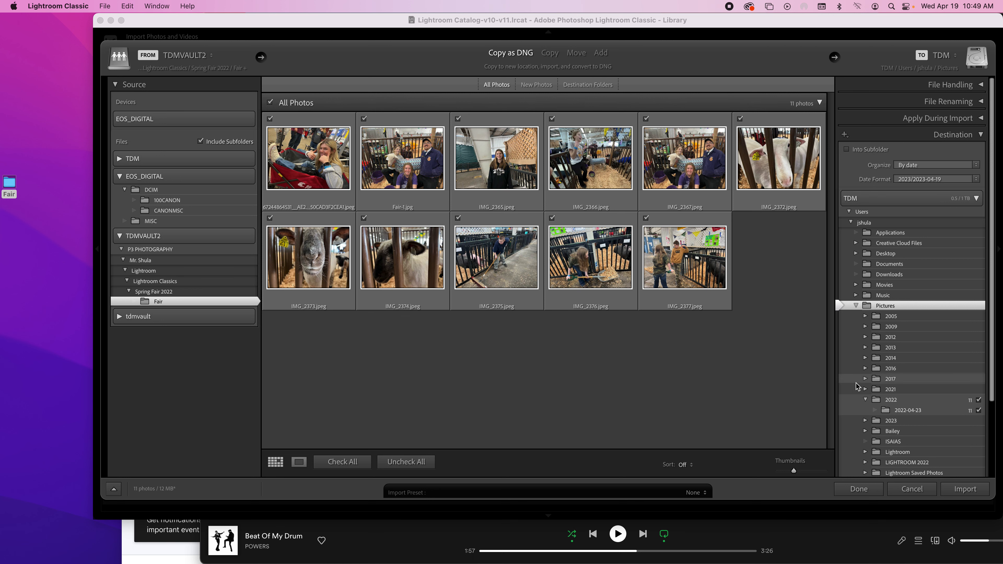
left_click(983, 486)
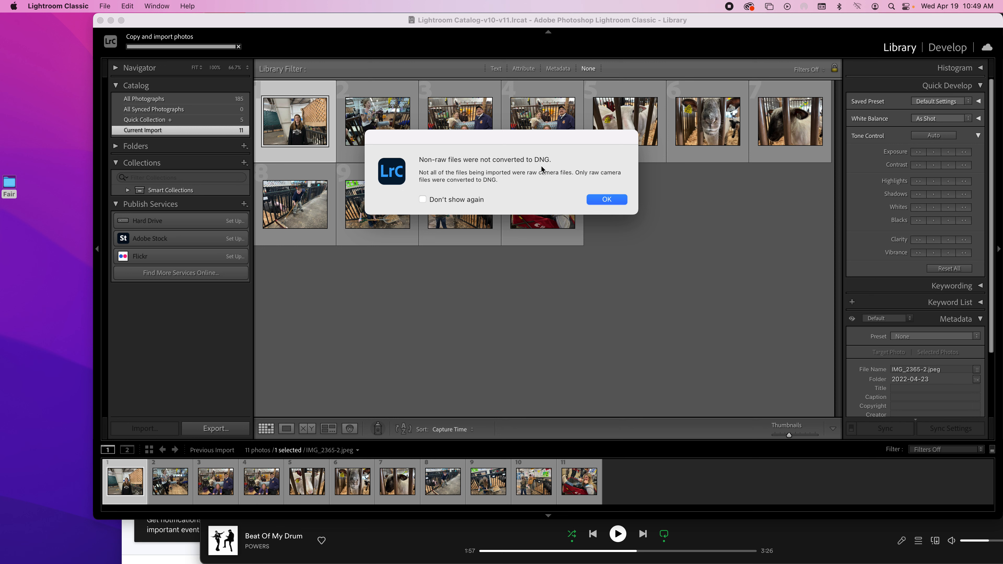
left_click(606, 200)
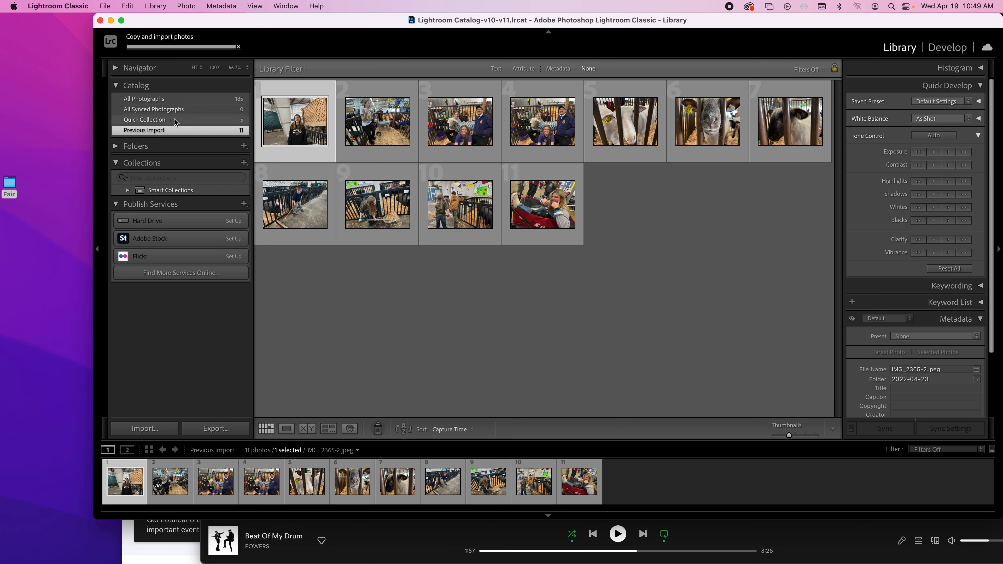
Rename the imported photos' 2022-04-23 catalog folder as Fair
left_click(115, 147)
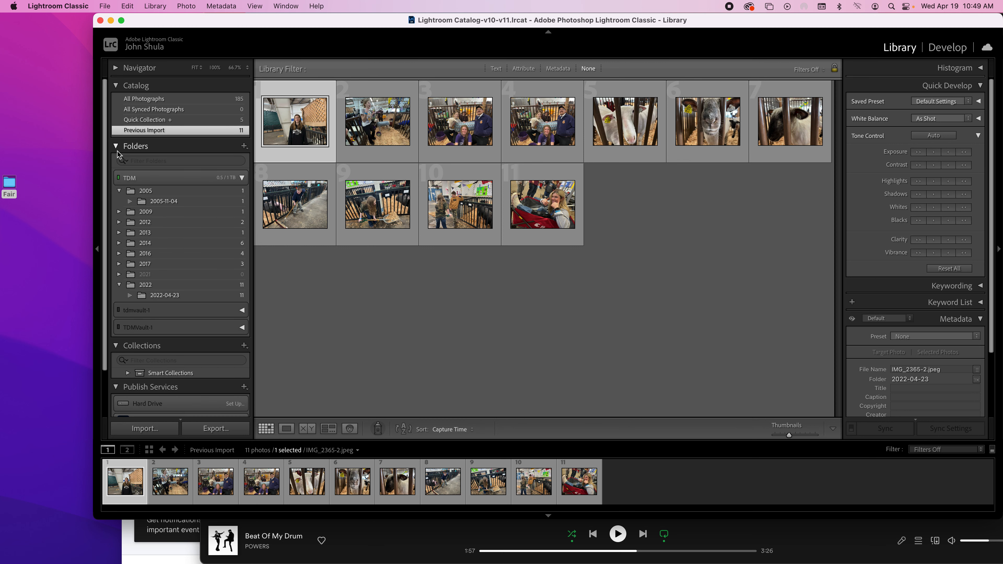
left_click(141, 296)
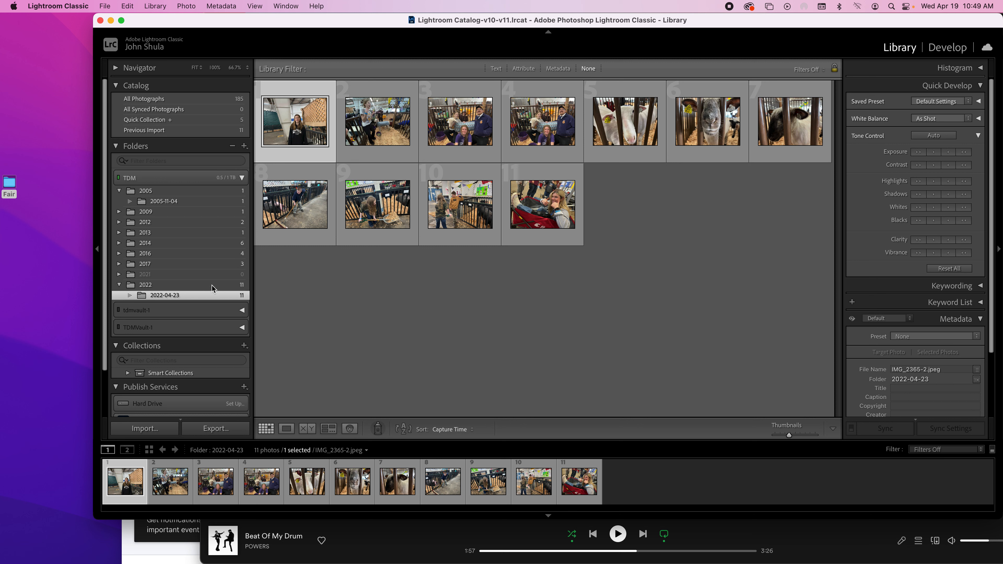
right_click(177, 299)
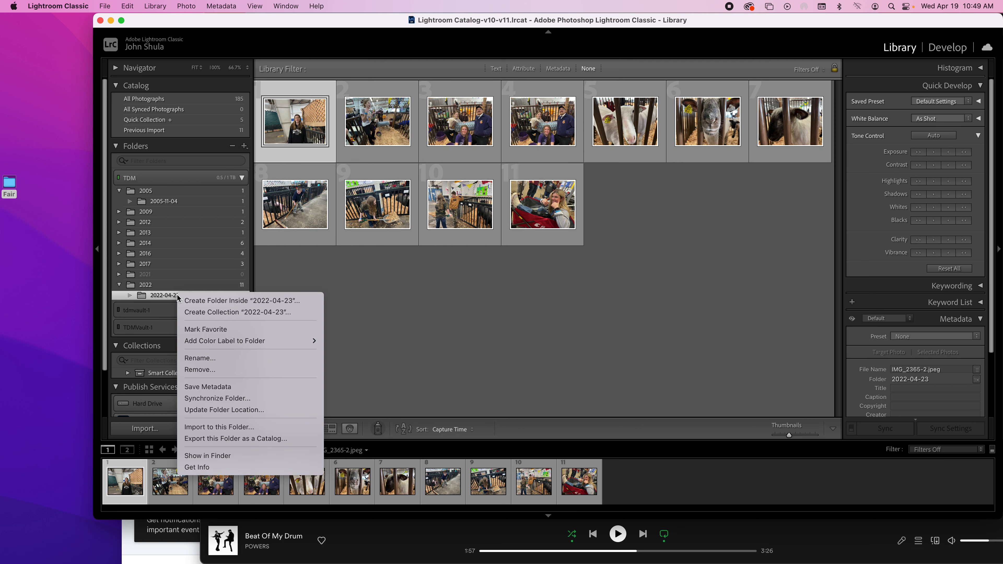
left_click(207, 357)
type("Fair")
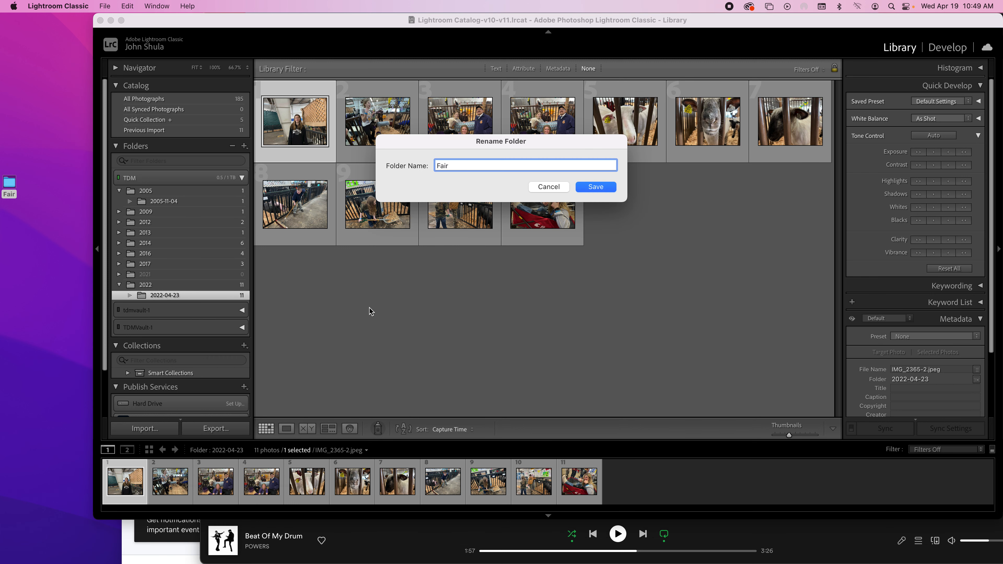
left_click(602, 188)
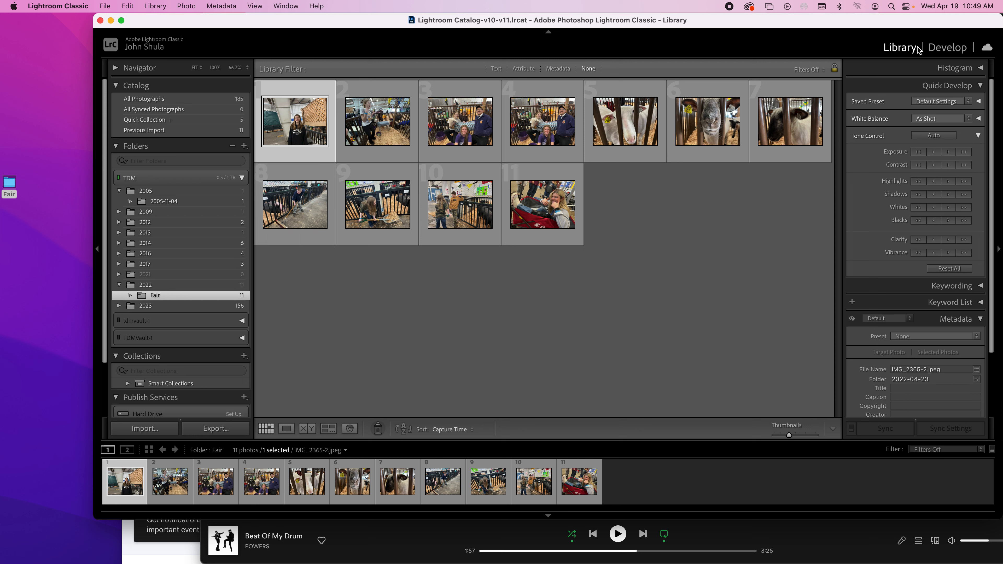
Open the second photo, IMG_2366-2.jpeg, enlarged in Loupe view
left_click(938, 119)
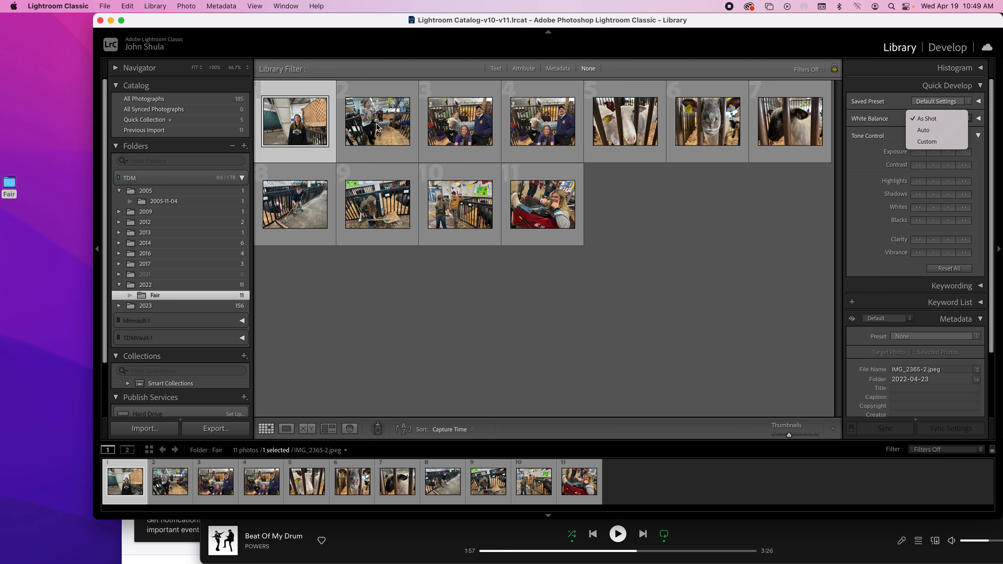
left_click(364, 128)
double_click(363, 128)
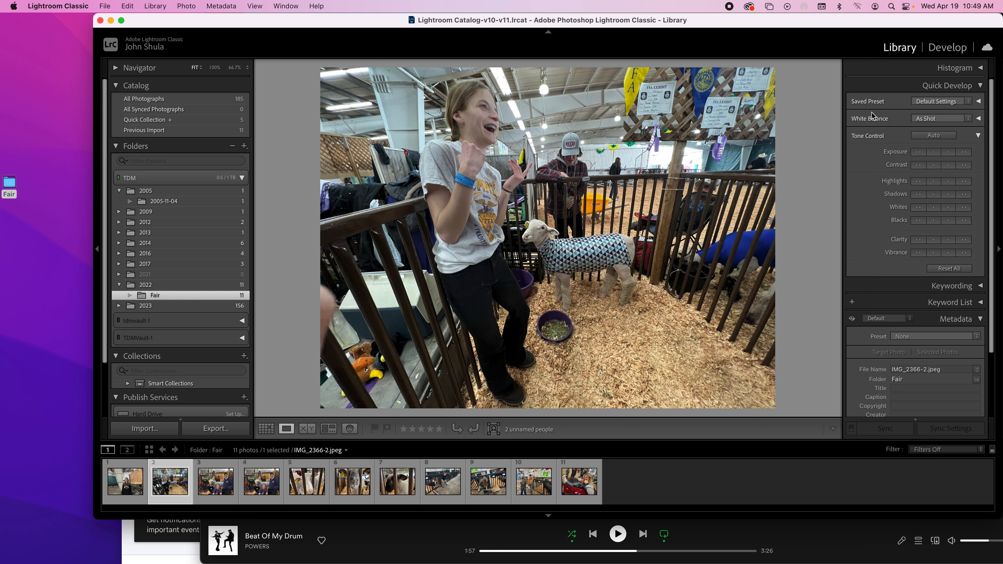
Try the Auto white balance and the Auto tone control on the enlarged photo with Quick Develop
left_click(945, 120)
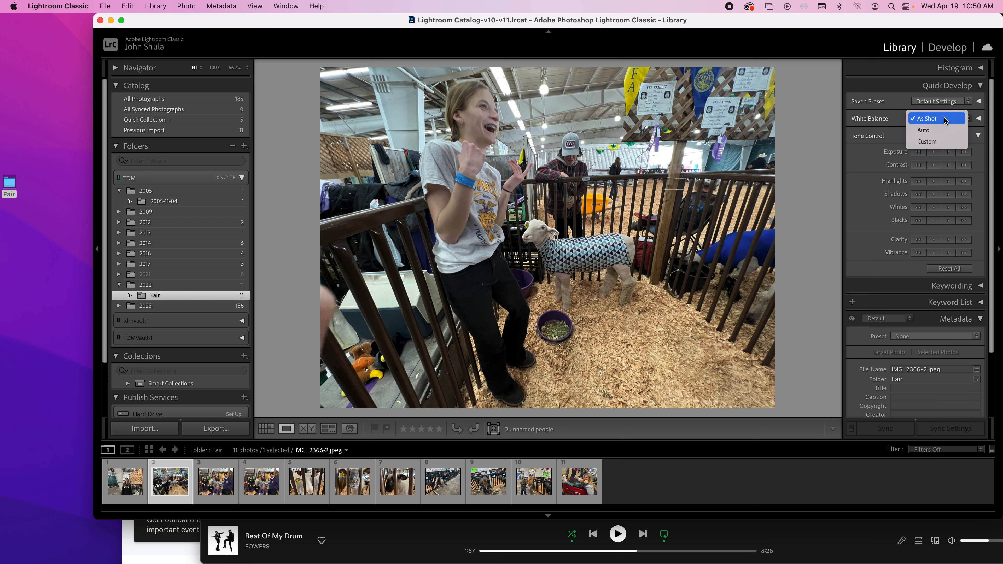
left_click(941, 130)
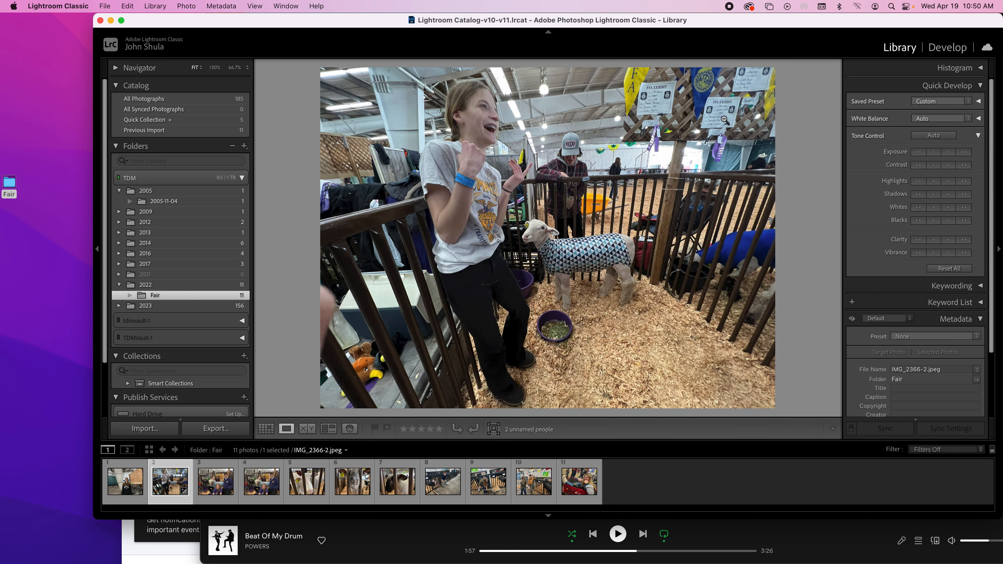
left_click(936, 136)
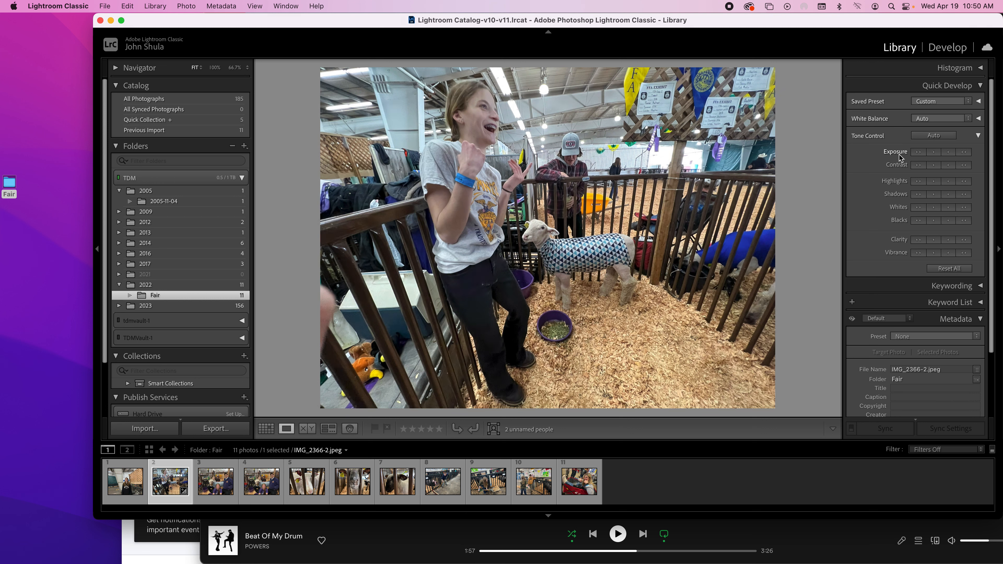
Try raising and lowering the photo's exposure in small Quick Develop increments
left_click(949, 152)
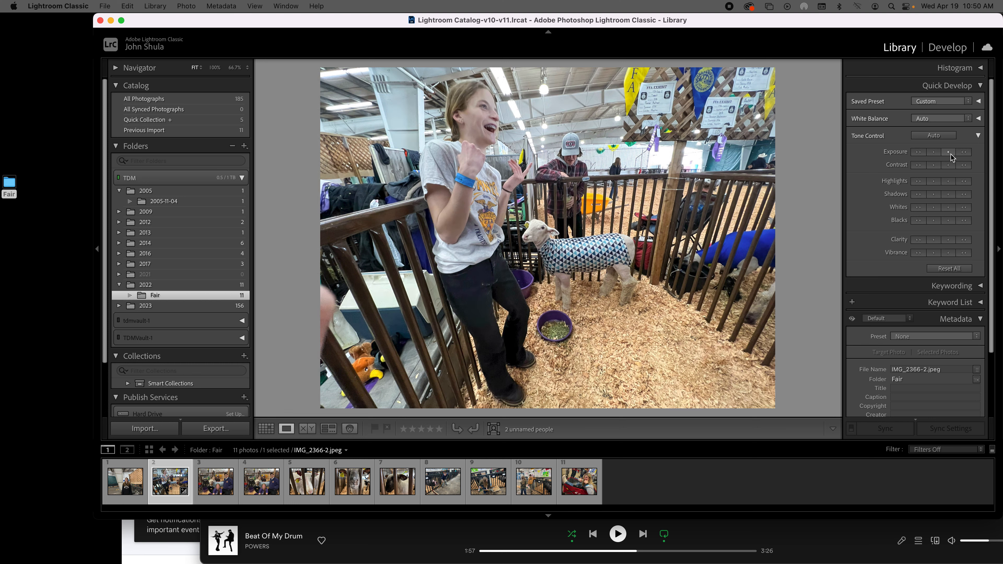
left_click(949, 152)
left_click(933, 152)
left_click(933, 152)
left_click(945, 152)
left_click(933, 152)
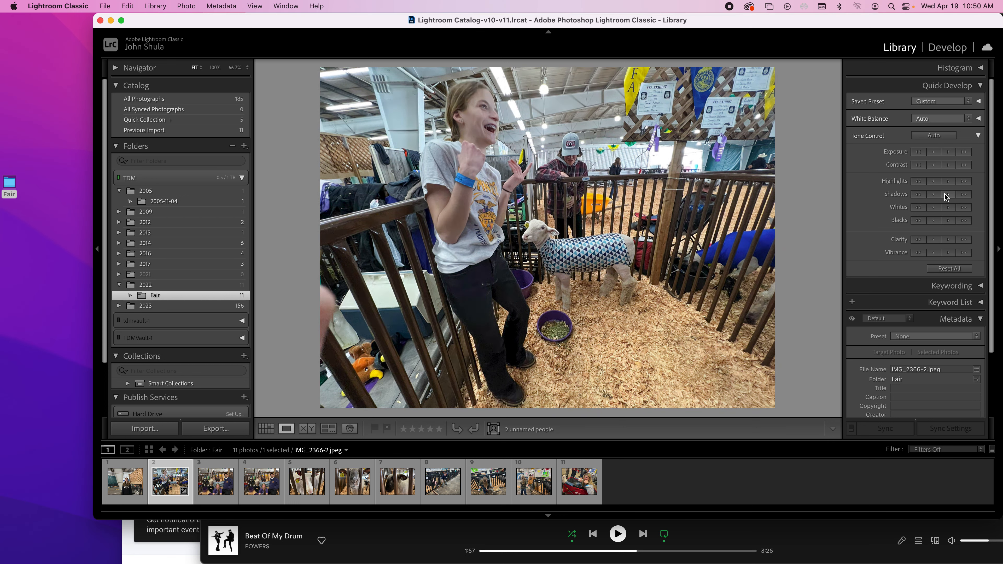
Try darkening the photo's shadows by two large increments, and reset all Quick Develop adjustments
left_click(916, 194)
left_click(916, 194)
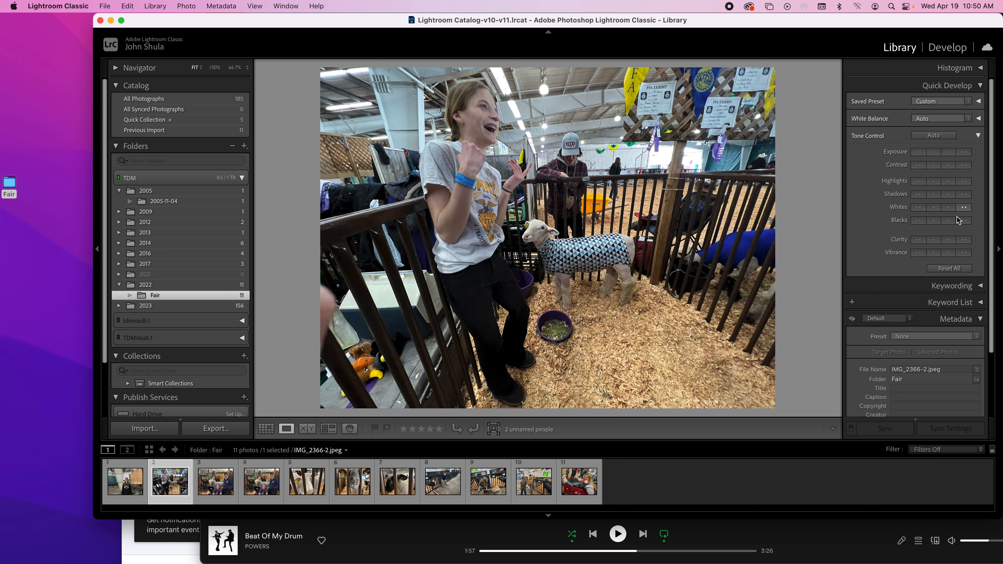
left_click(950, 268)
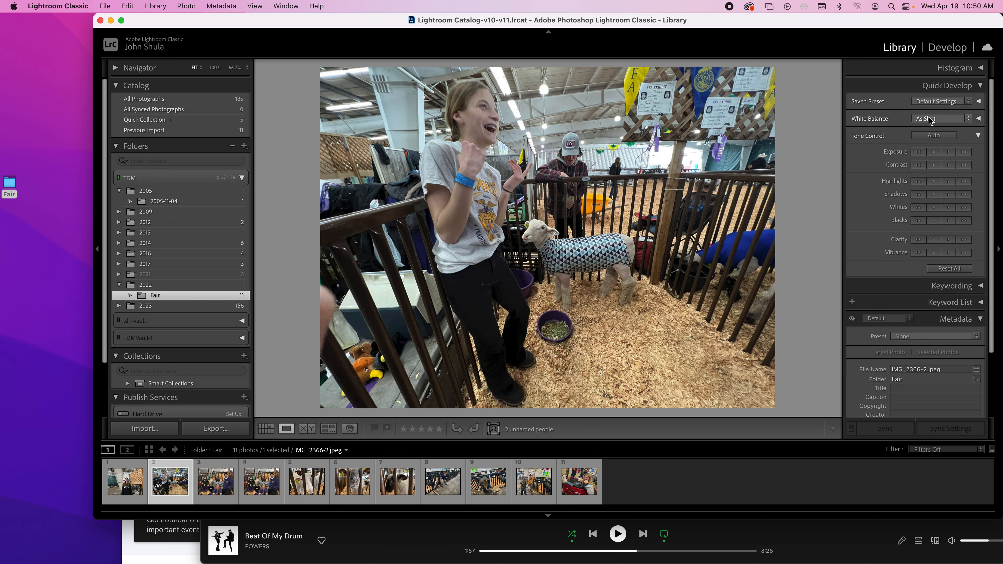
Switch to the Develop module and set the photo's exposure to -0.15 and contrast to +14
left_click(939, 54)
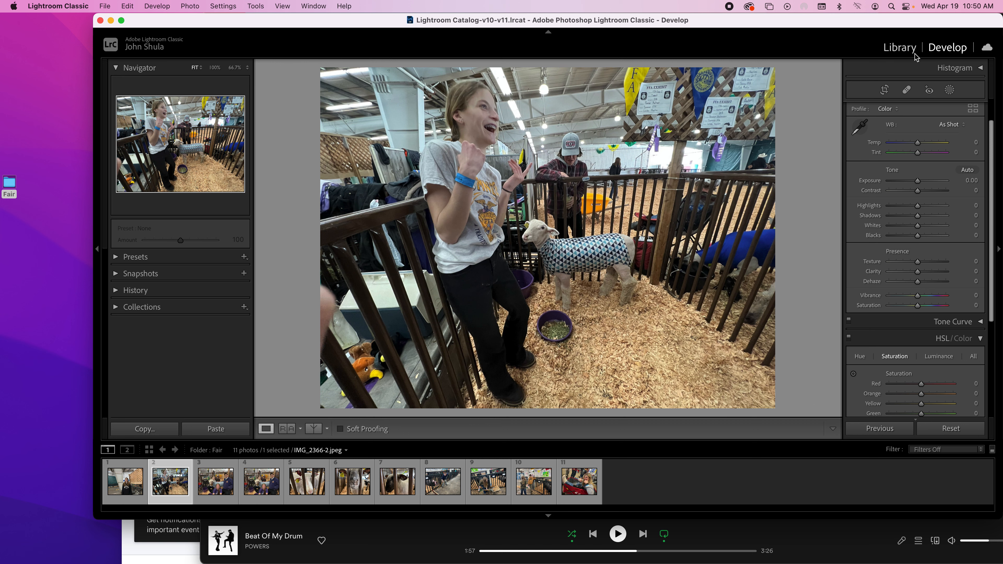
mouse_move(916, 185)
left_mouse_down()
mouse_move(904, 184)
mouse_move(914, 191)
left_mouse_up()
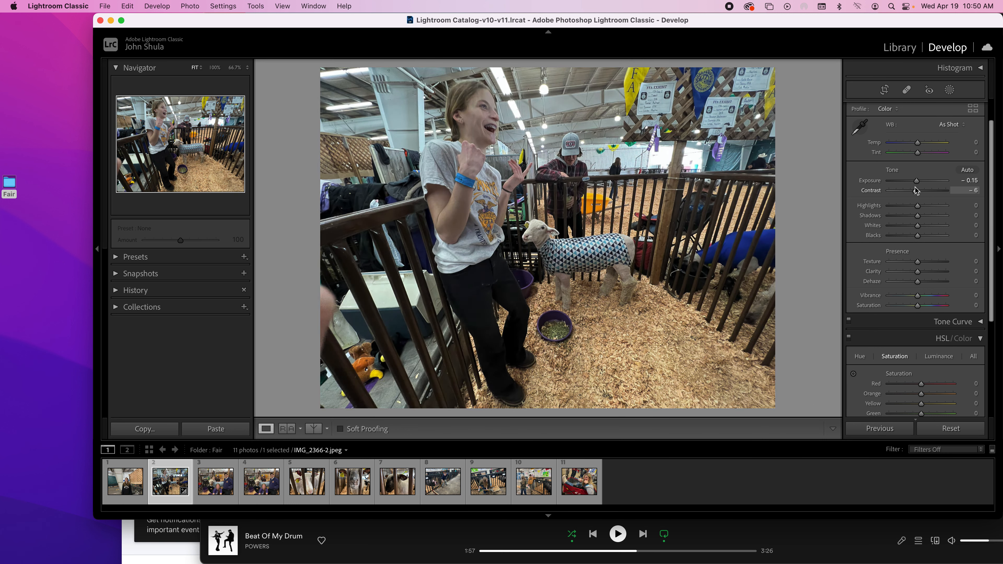
scroll(937, 262, "down", 5)
scroll(937, 261, "up", 7)
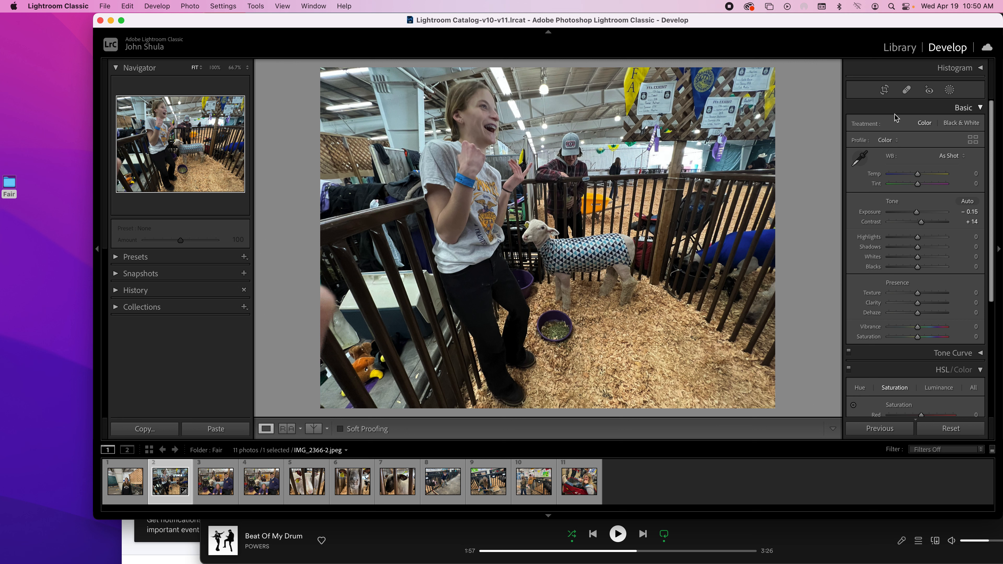
Apply the PL07 preset from Portraits: Light Skin and show the photo in a split before/after comparison
left_click(115, 258)
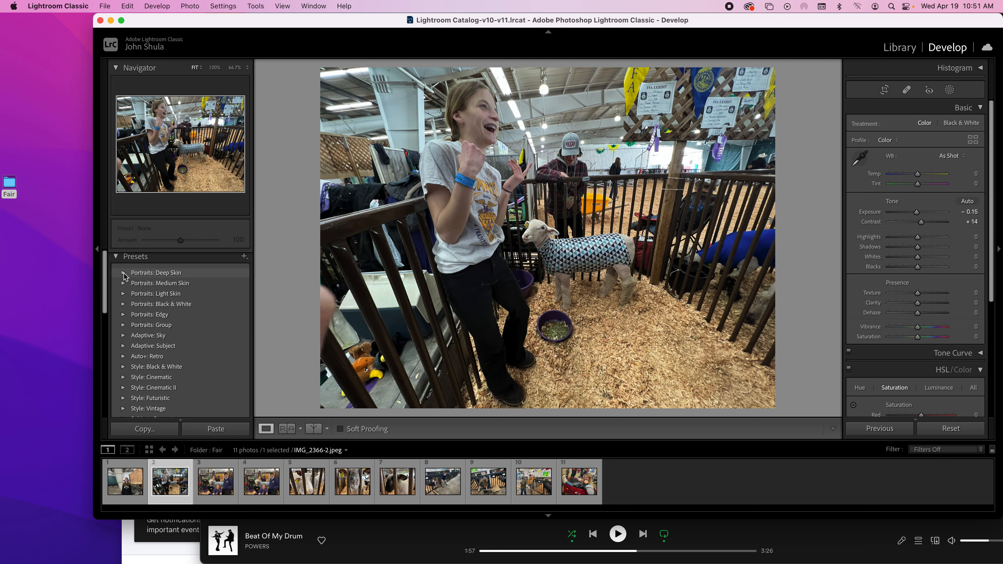
left_click(122, 293)
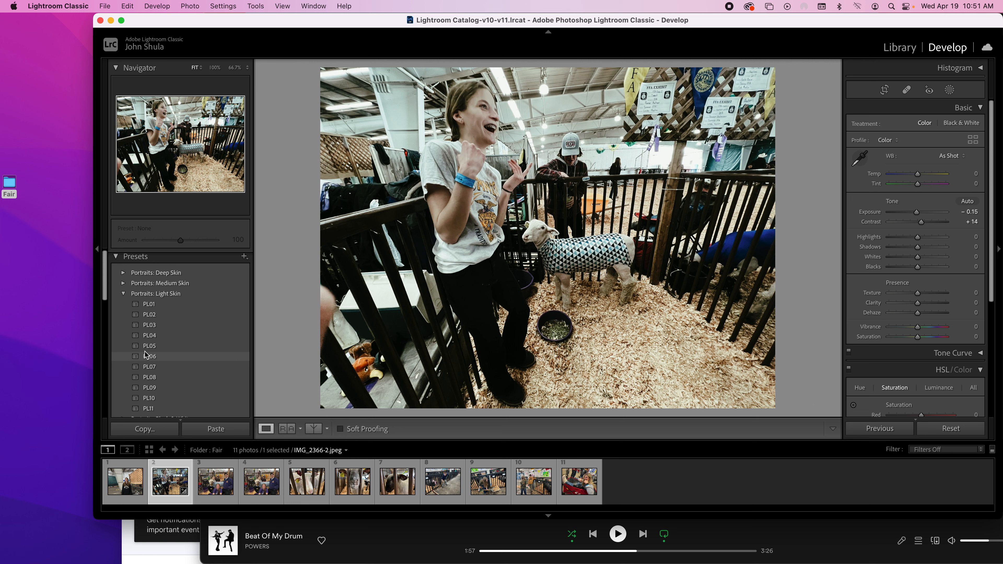
left_click(147, 367)
left_click(315, 429)
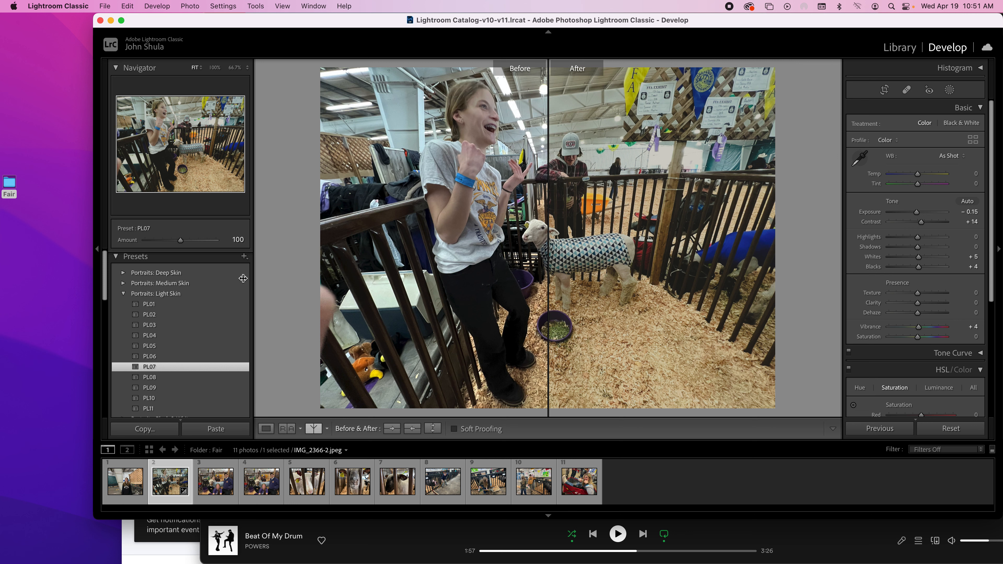
Try the PL10 preset at amount 108 and the PL04 preset on the photo
left_click(148, 402)
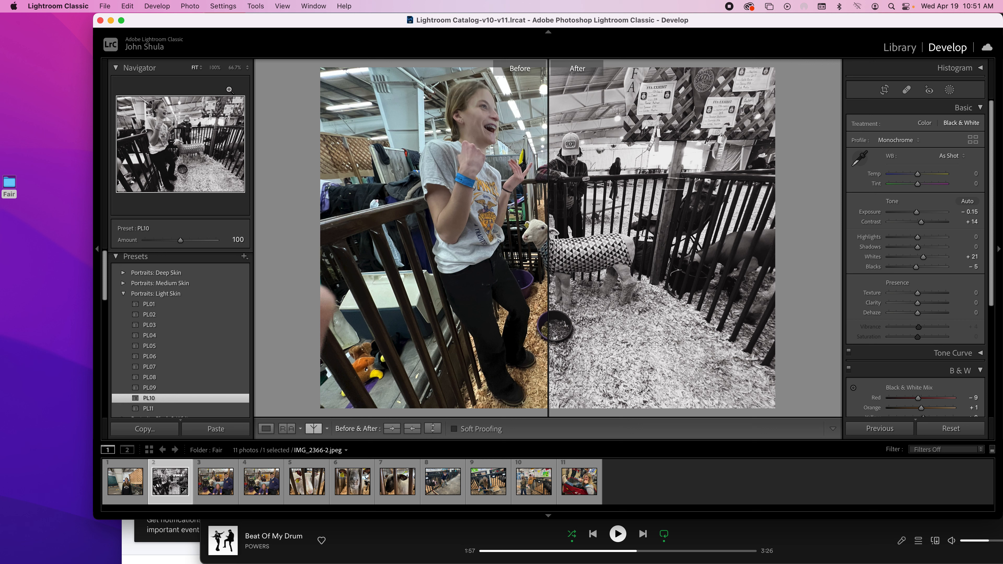
mouse_move(180, 240)
left_mouse_down()
mouse_move(192, 240)
mouse_move(183, 241)
left_mouse_up()
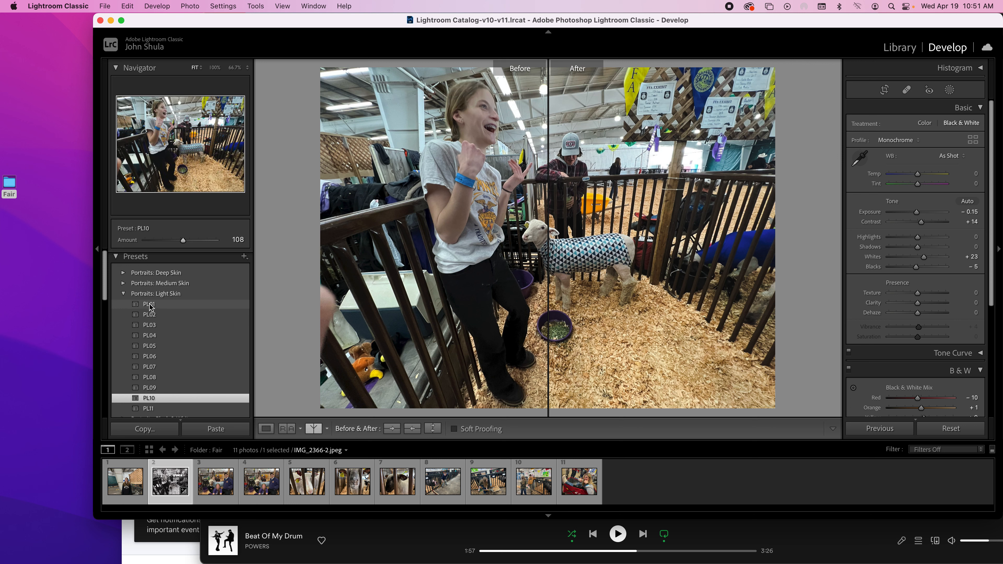
left_click(151, 336)
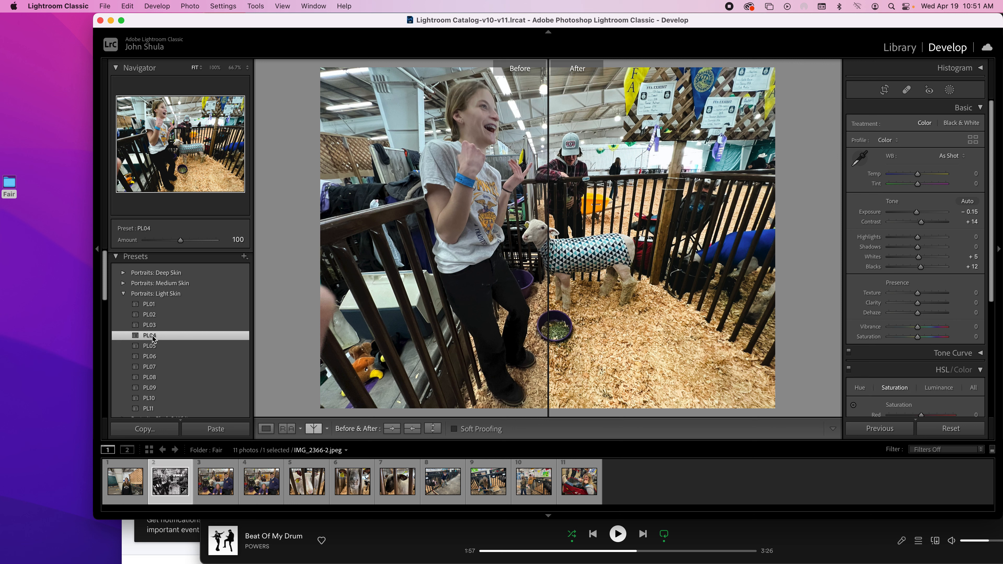
Leave the before/after comparison for the single-photo view and apply the PL07 preset from Portraits: Light Skin
left_click(273, 432)
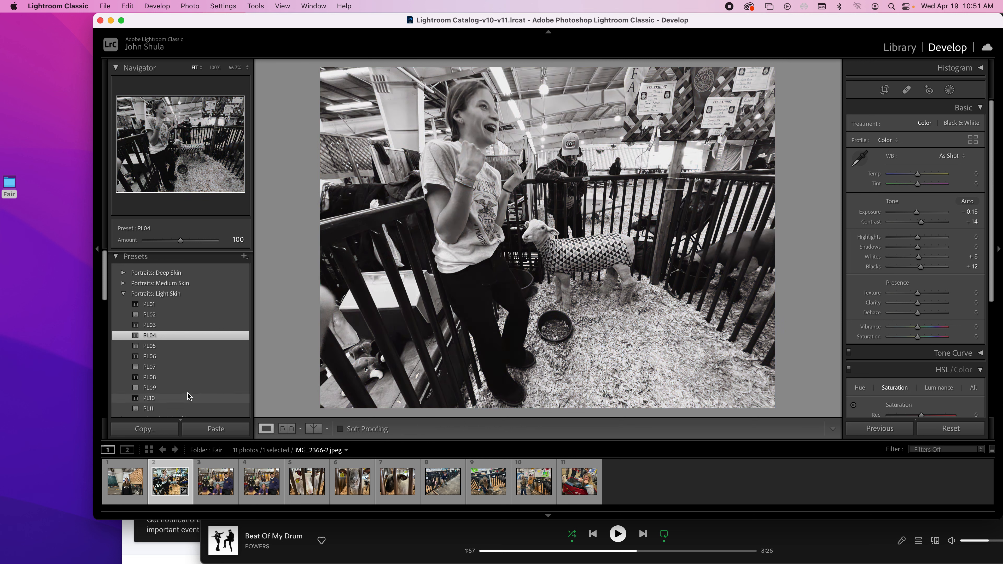
left_click(161, 368)
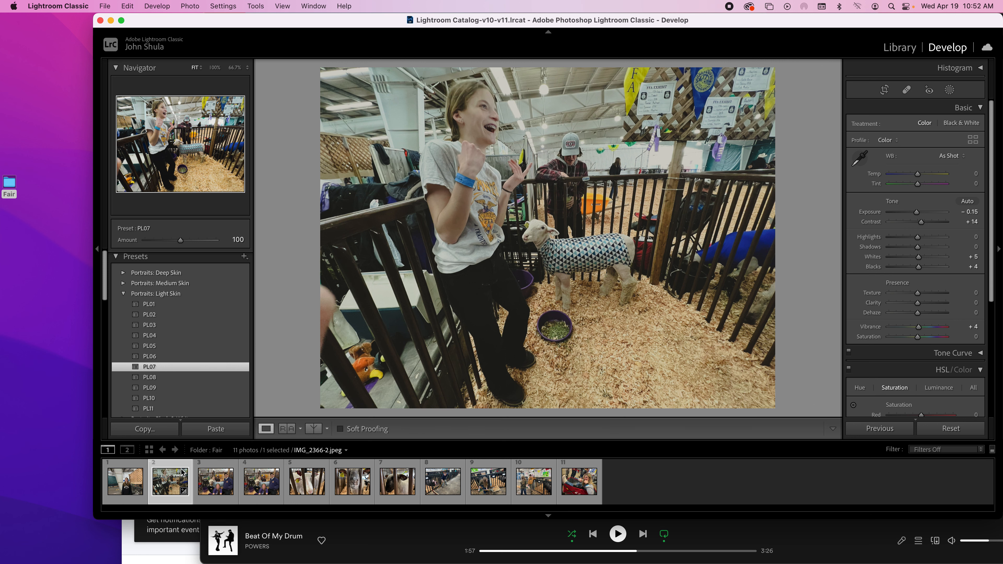
View a few other photos in the filmstrip, and select the whole range from the first photo to the last
left_click(216, 480)
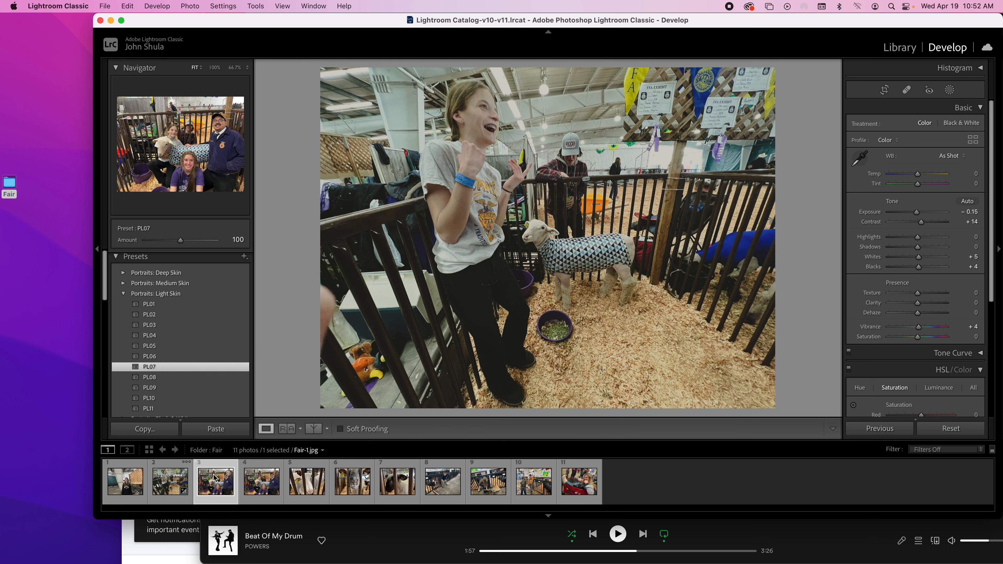
left_click(305, 484)
left_click(342, 487)
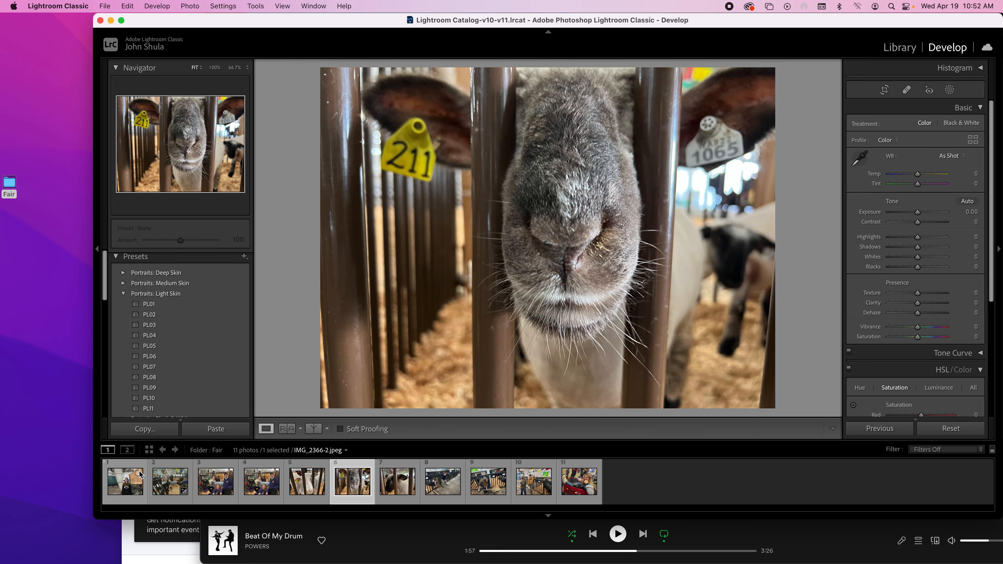
left_click(125, 481)
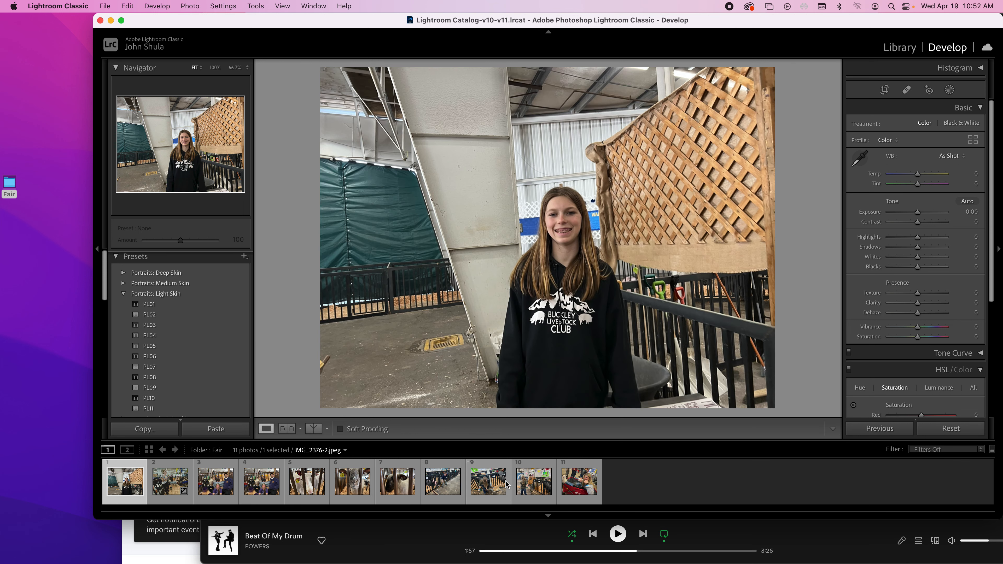
left_click(567, 481, "shift")
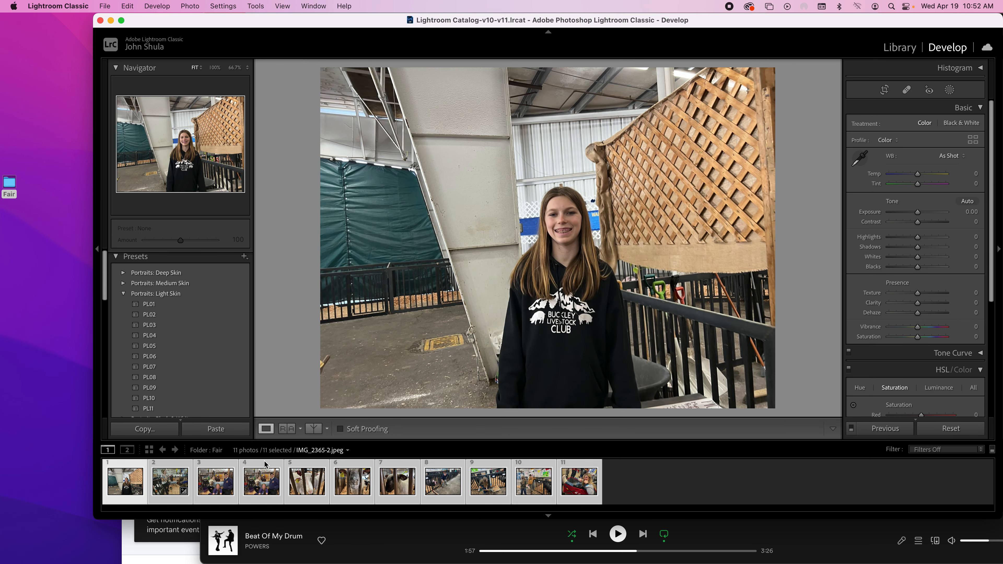
Select only the 11th, 8th and 5th photos in the filmstrip
left_click(590, 484)
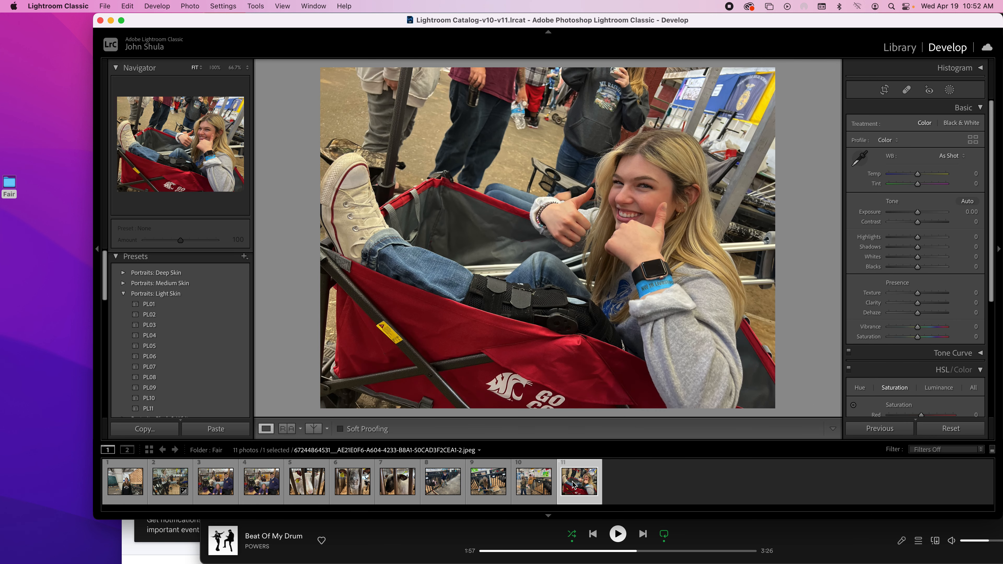
left_click(436, 478, "super")
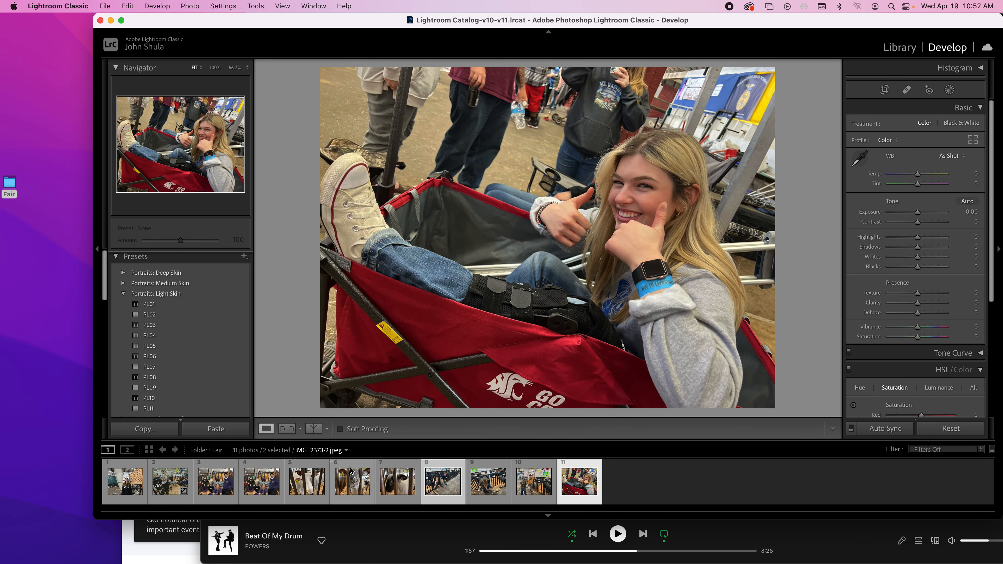
left_click(314, 474, "super")
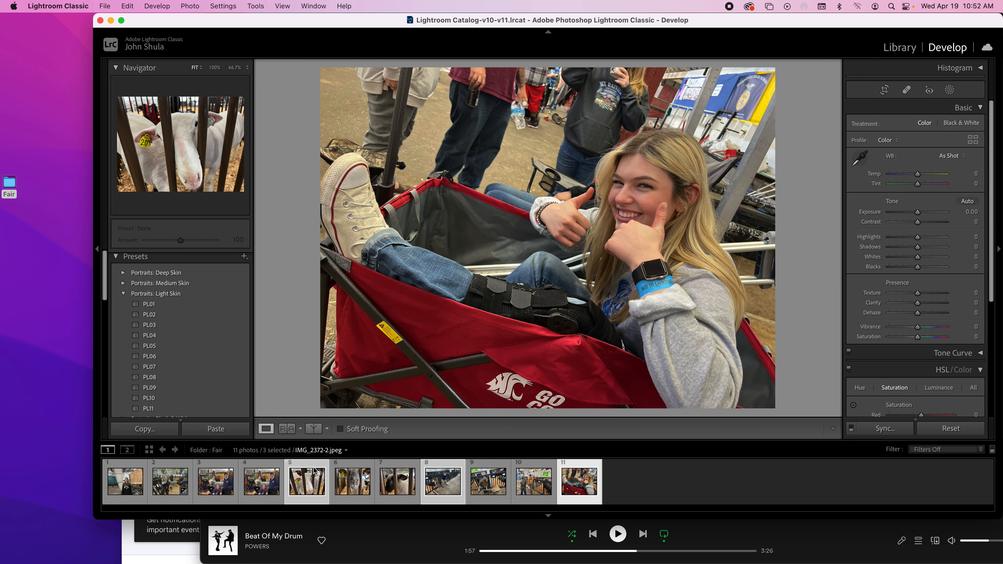
Open the export settings for the three selected photos and check the contents of the destination folder without changing it
left_click(104, 6)
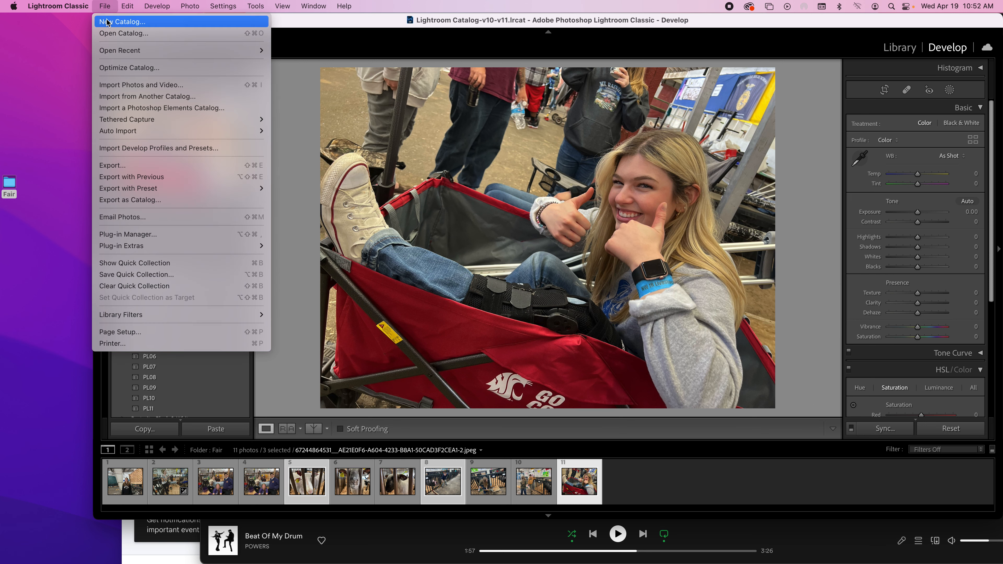
left_click(139, 167)
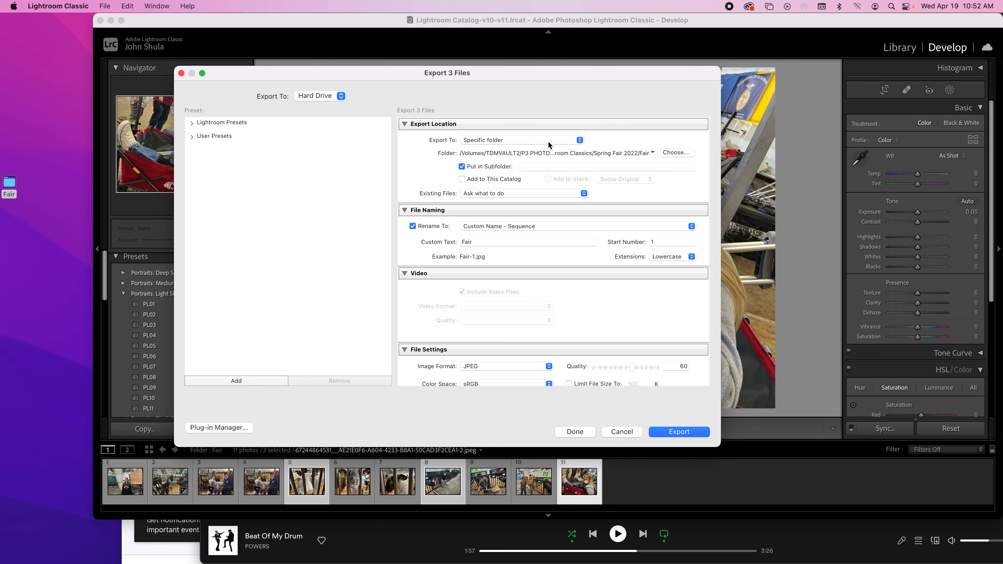
left_click(671, 153)
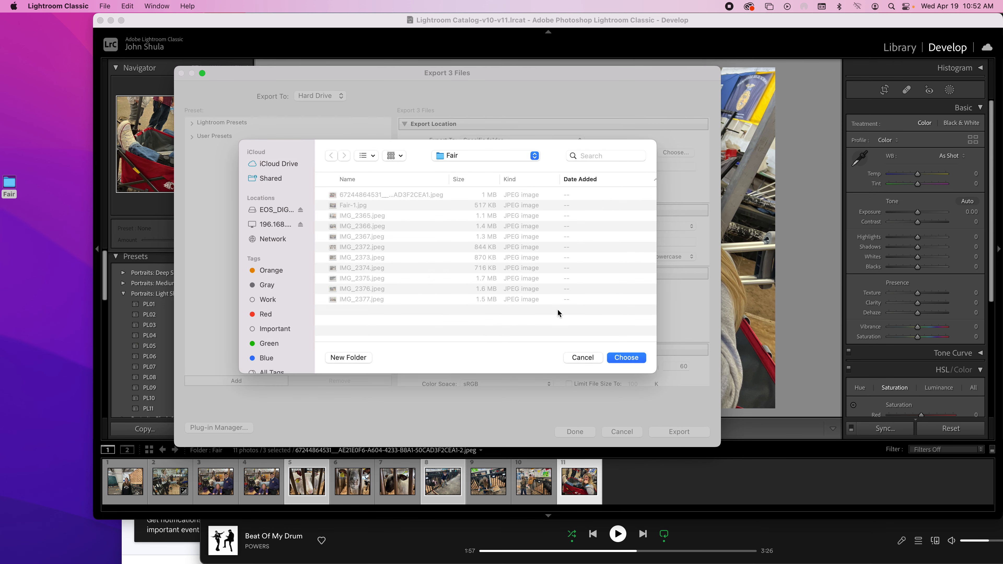
left_click(583, 357)
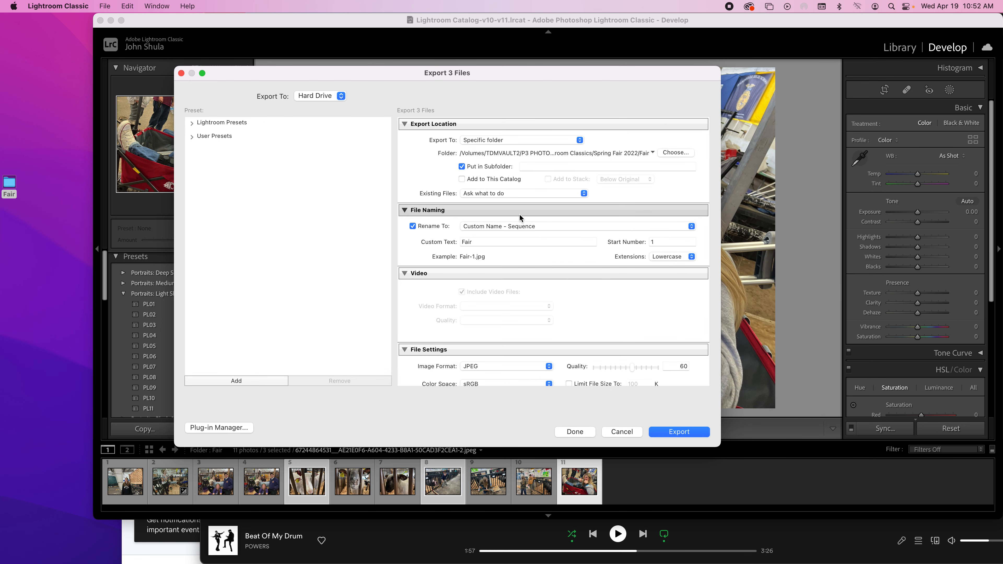
Review the export's custom text, file naming options and start number, keeping Custom Name - Sequence, and cancel the export
double_click(476, 242)
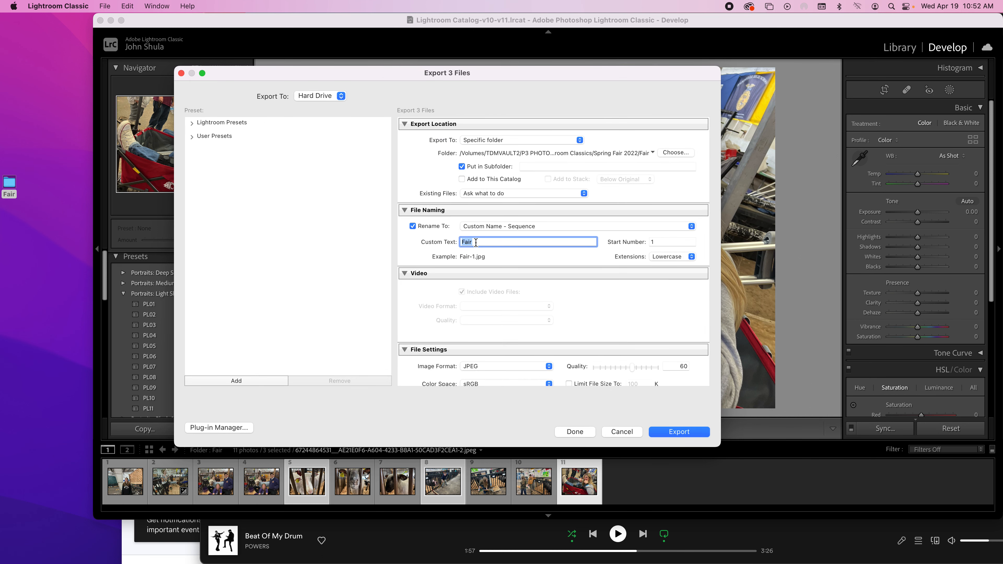
left_click(491, 228)
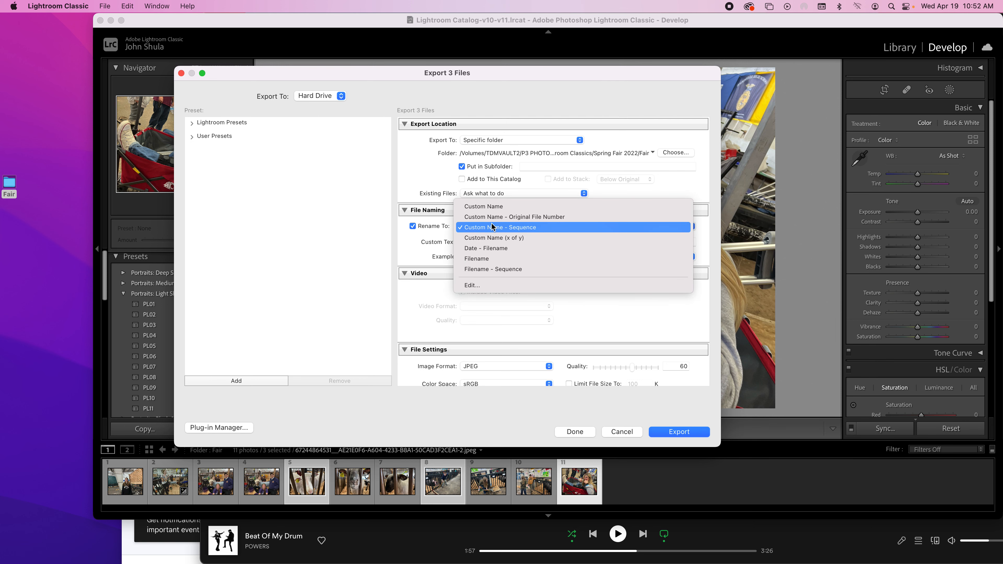
left_click(505, 228)
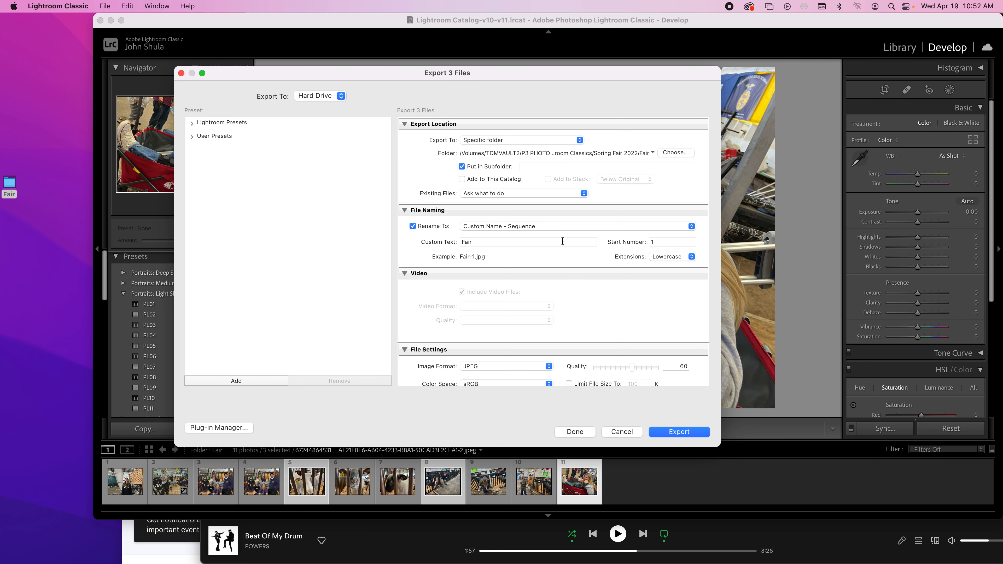
left_click(664, 242)
left_click(621, 431)
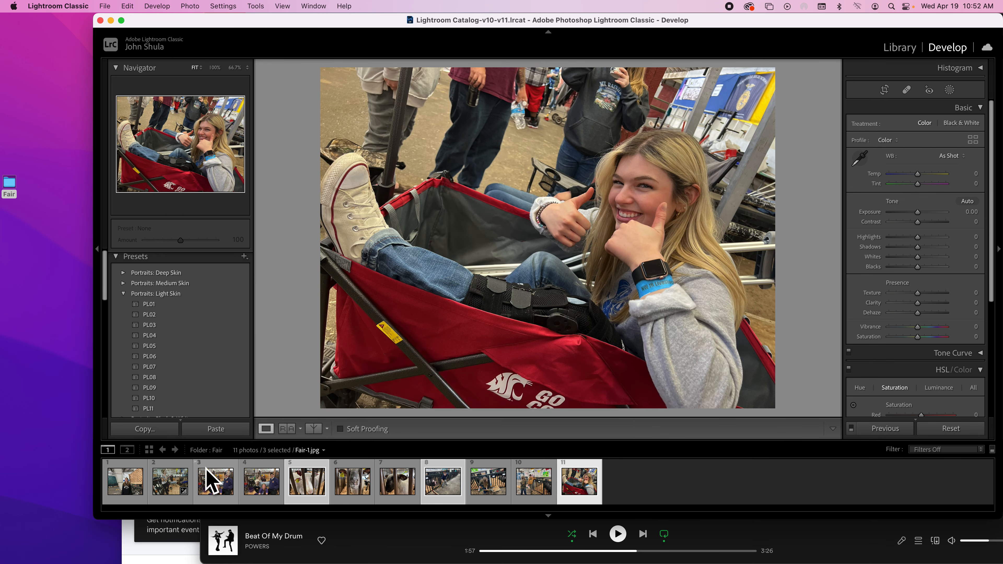
Export all 11 photos as JPEGs to the Fair folder, named with the custom text Fair and a sequence starting at 2
key("super+a")
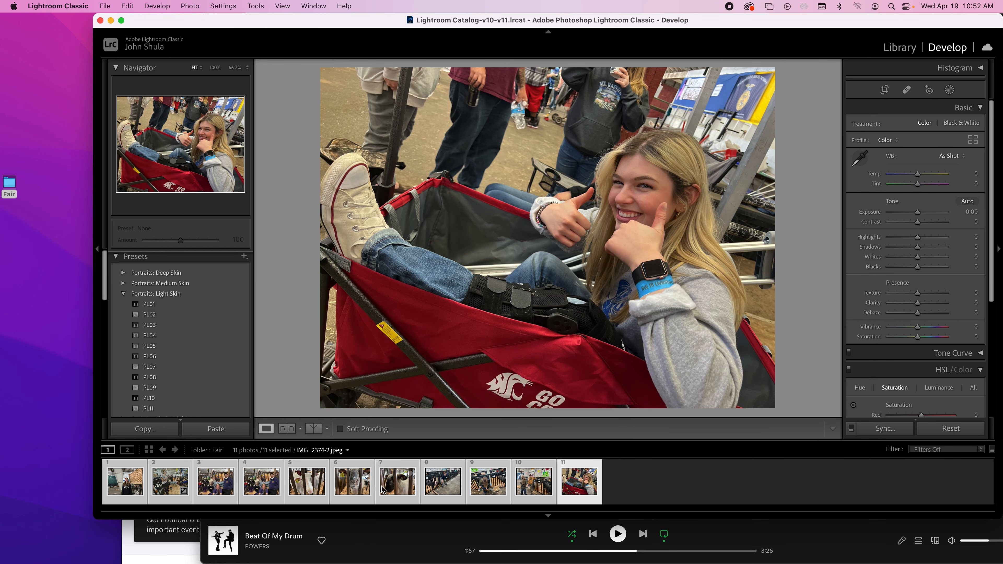
right_click(382, 490)
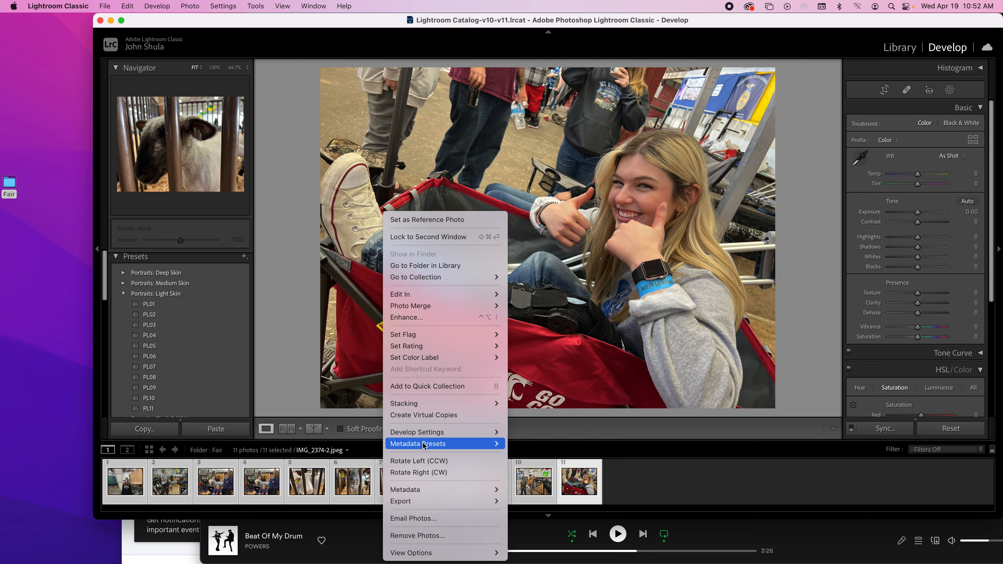
mouse_move(474, 501)
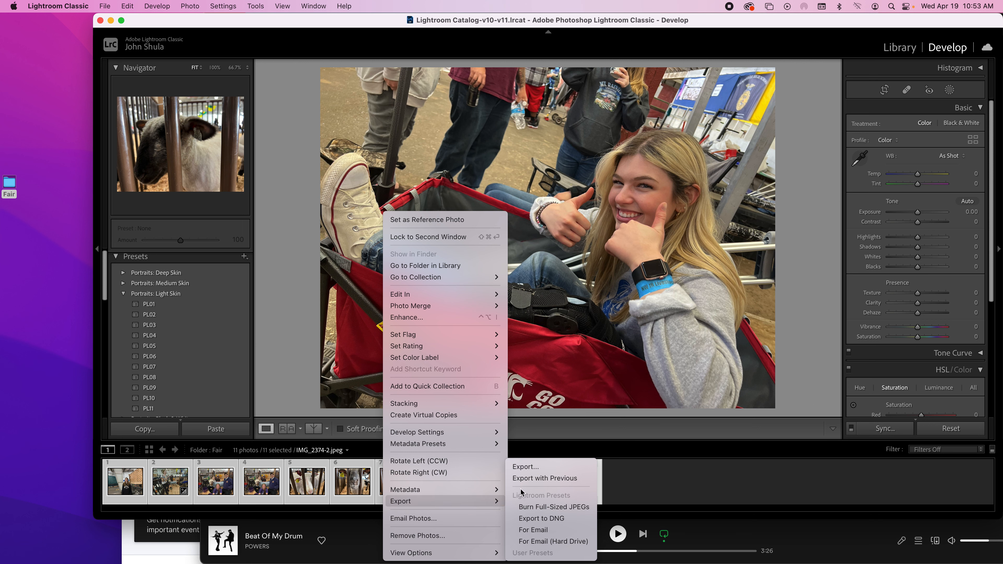
left_click(525, 468)
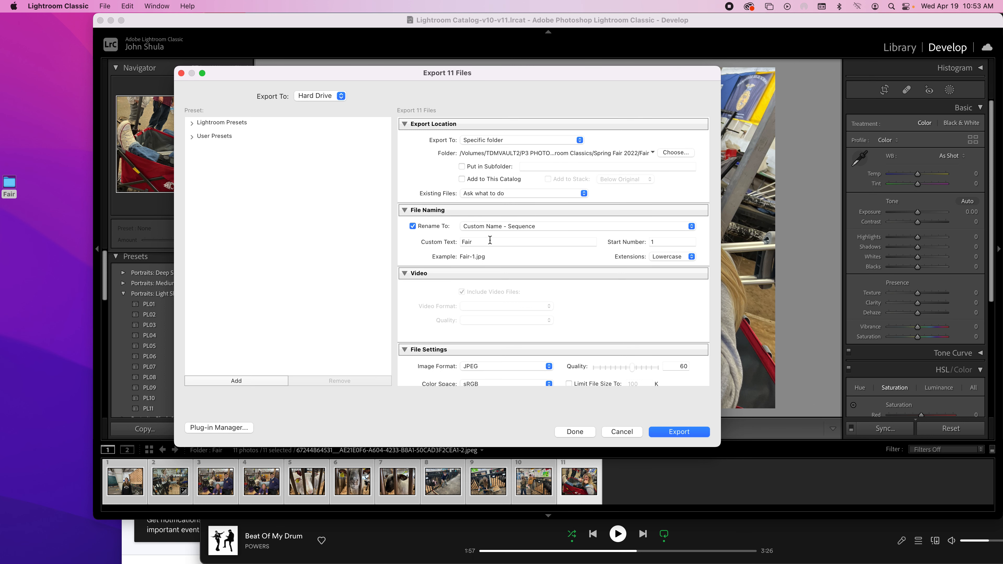
double_click(657, 241)
type("2")
left_click(698, 431)
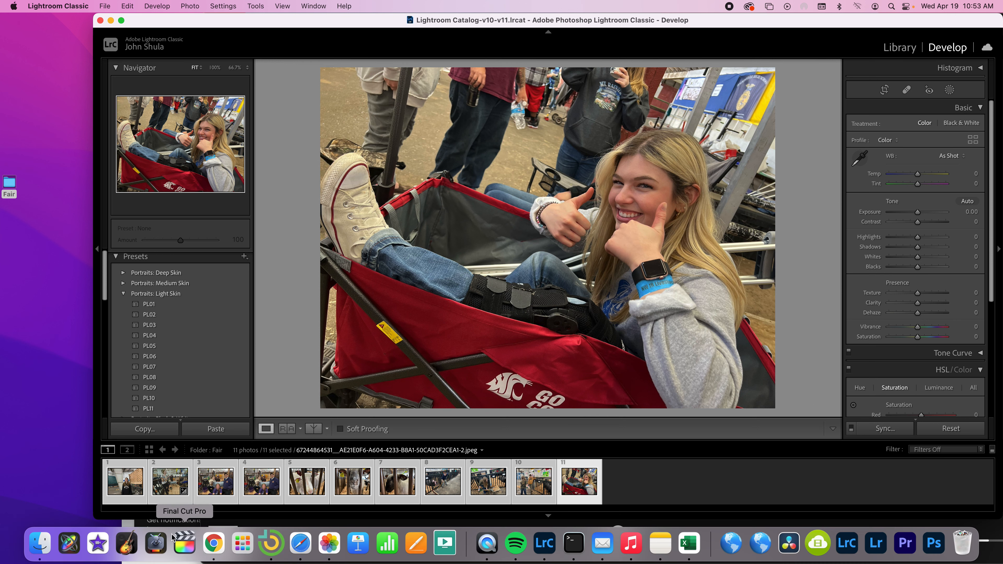
Switch to Finder and open the Fair folder inside Spring Fair 2022, under P3 PHOTOGRAPHY on the TDMVAULT2 network drive
left_click(38, 542)
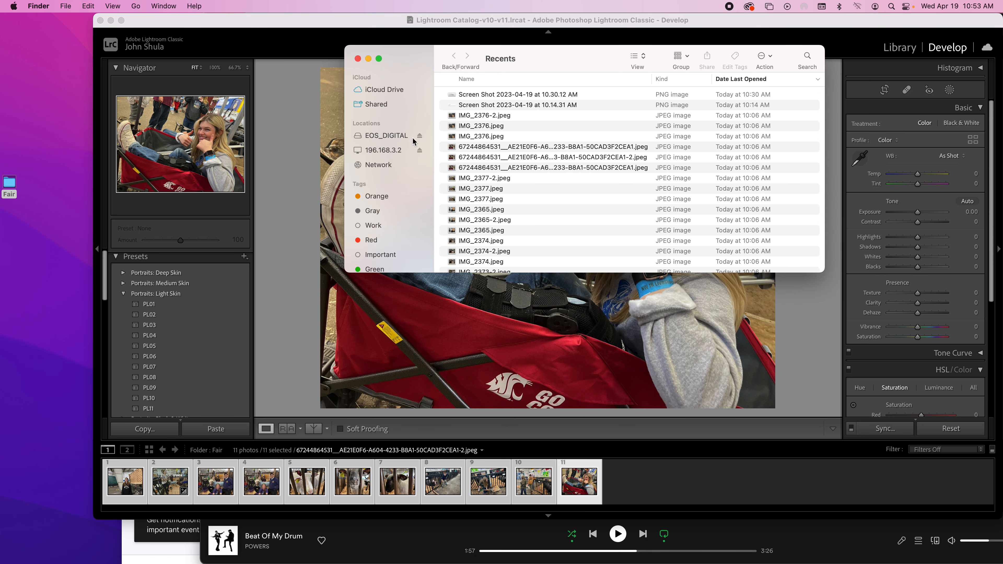
scroll(394, 238, "down", 5)
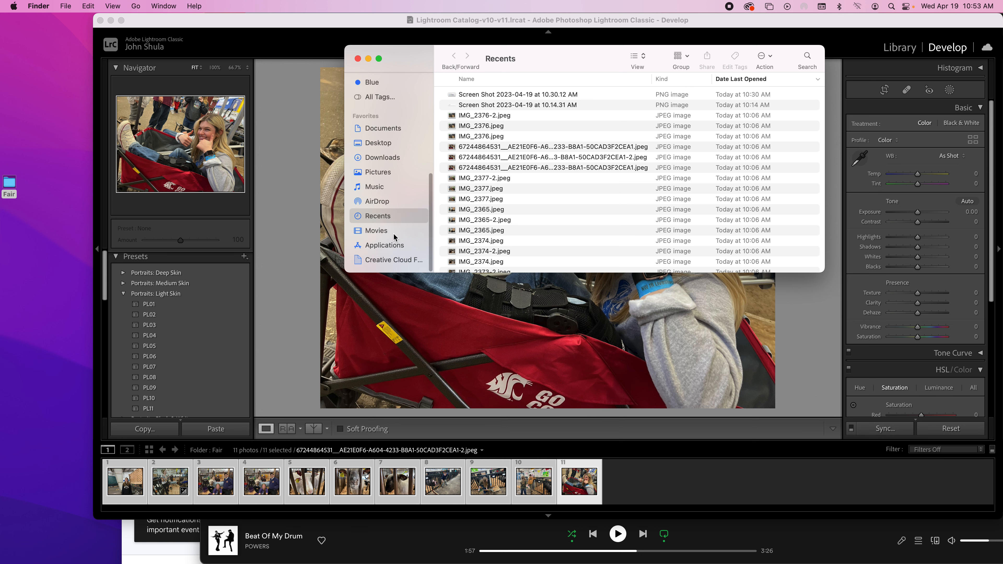
scroll(395, 238, "up", 5)
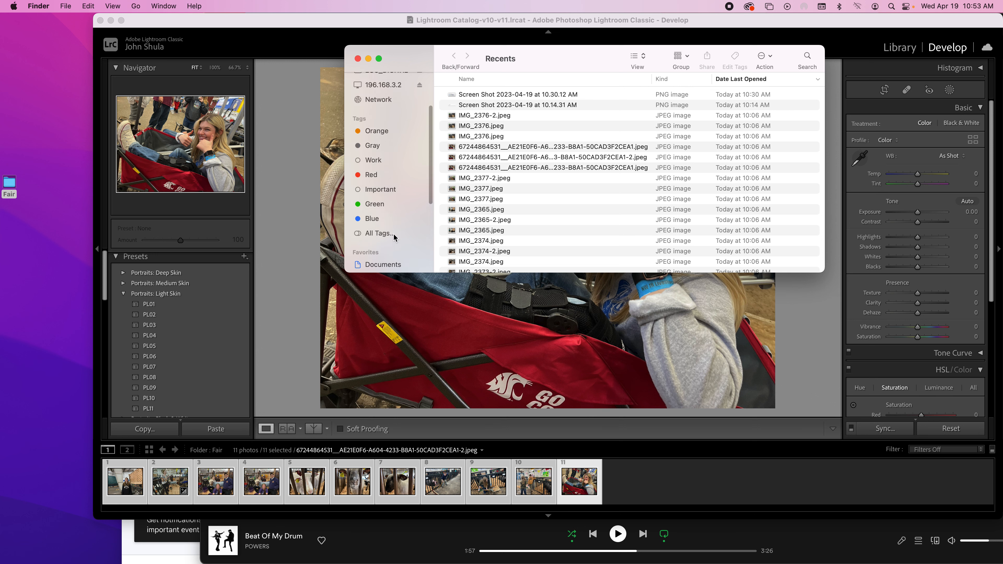
left_click(382, 151)
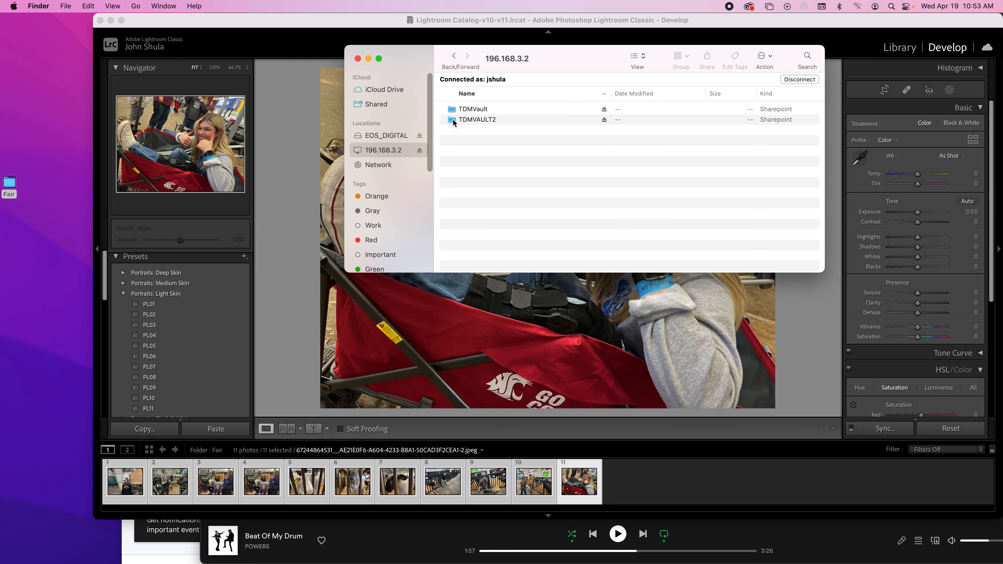
double_click(463, 121)
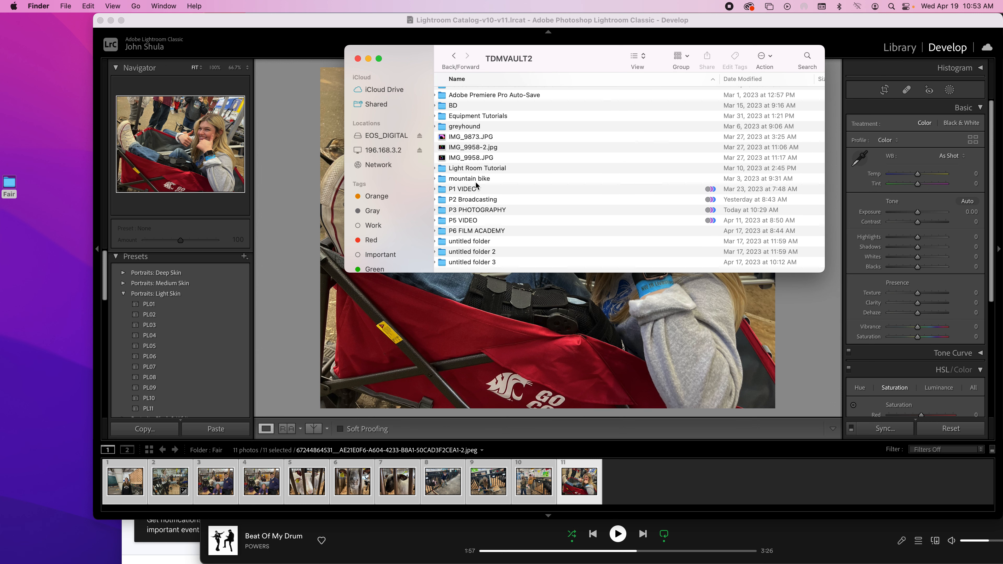
double_click(466, 212)
double_click(475, 212)
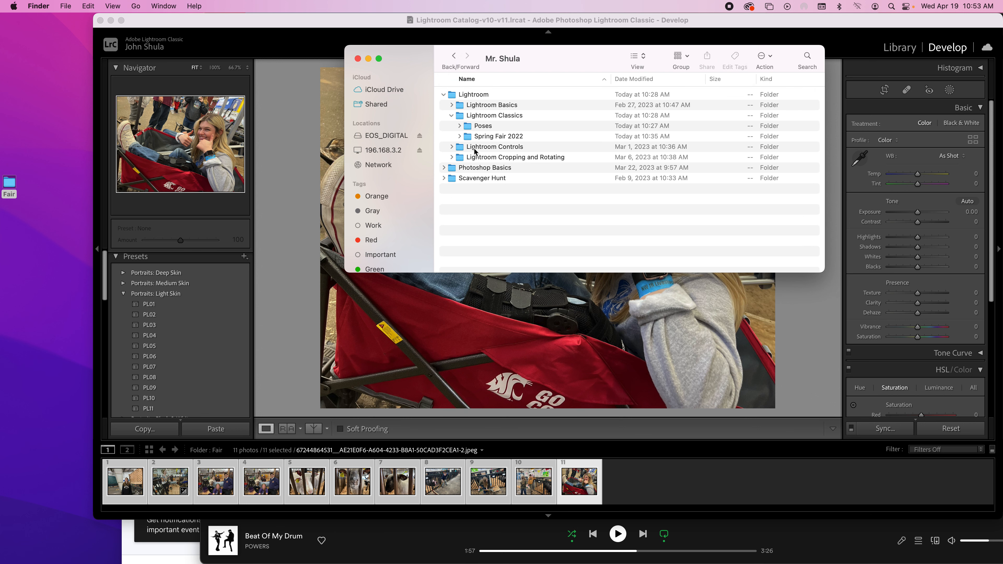
double_click(473, 137)
double_click(458, 95)
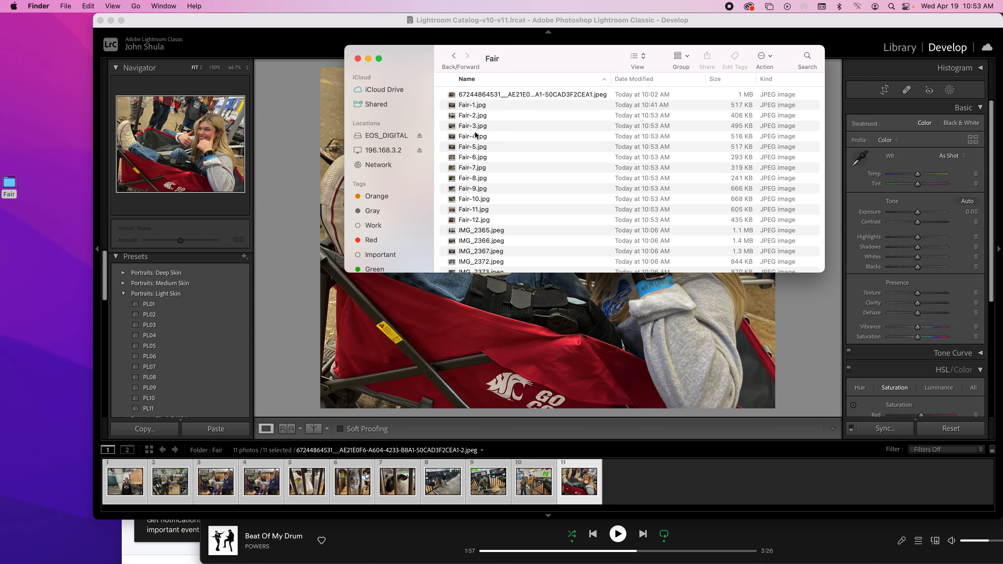
Preview the exported photos in sequence from Fair-1.jpg to Fair-7.jpg with Quick Look, and close the preview
left_click(470, 105)
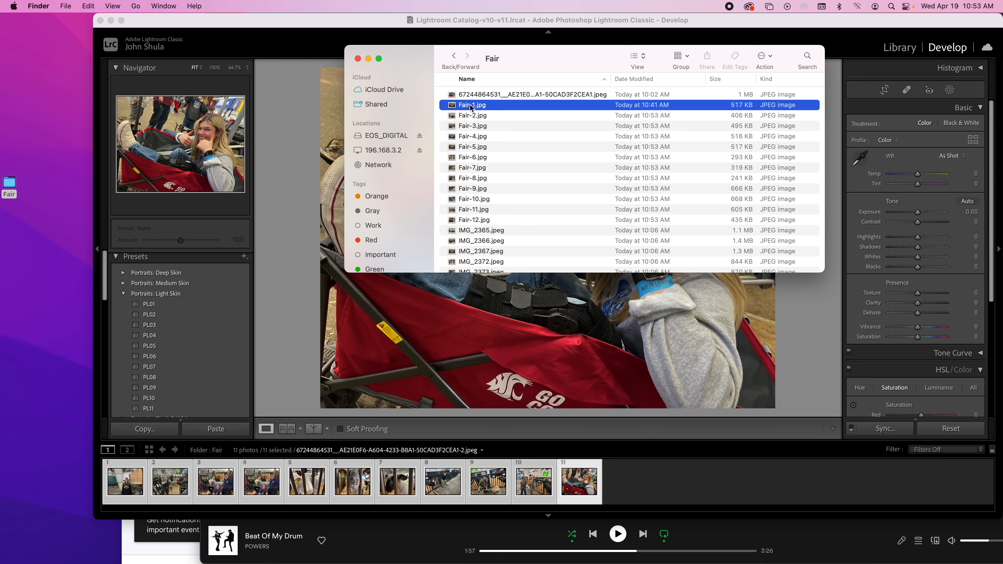
key("space")
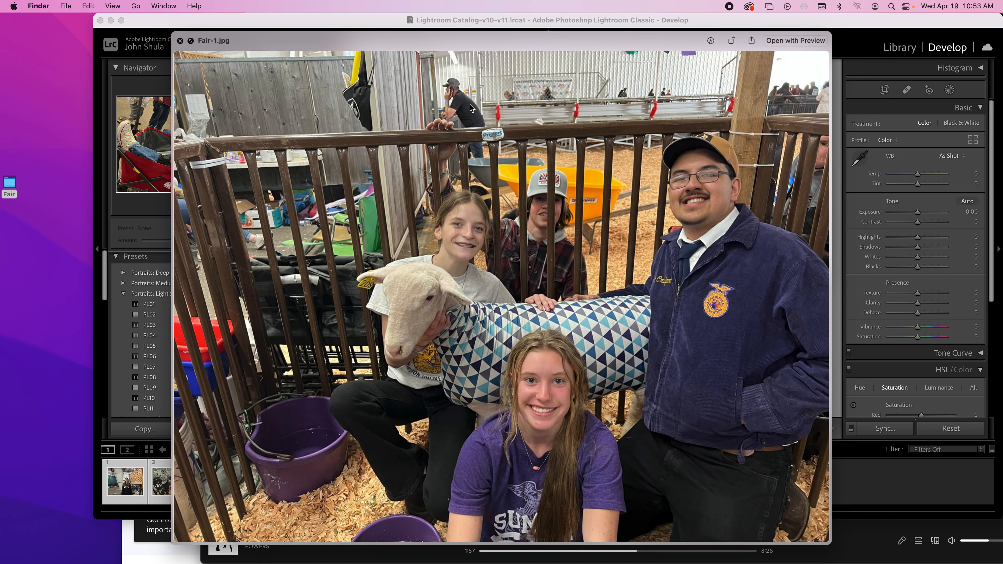
key("Down")
key("Down")
key("Down")
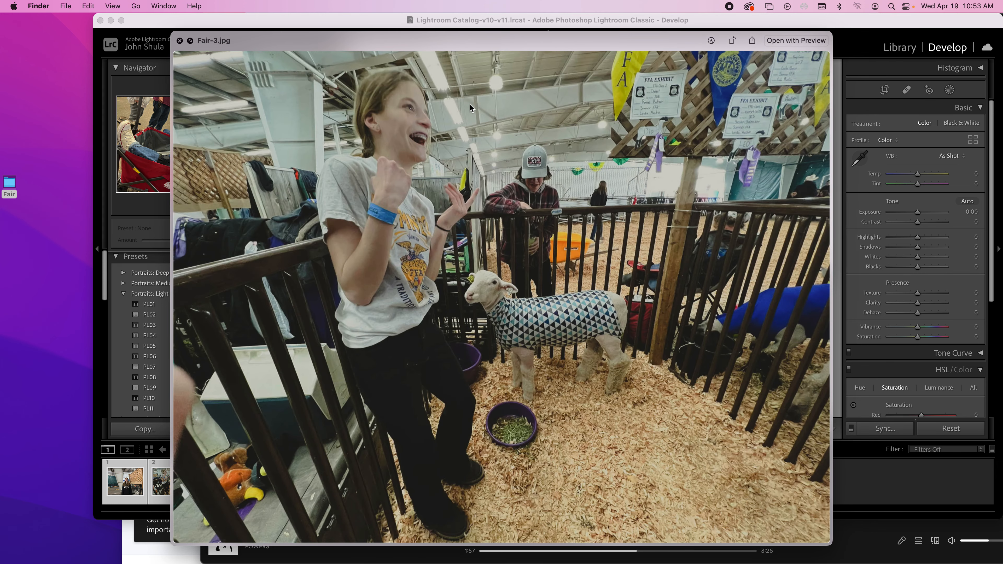
key("Down")
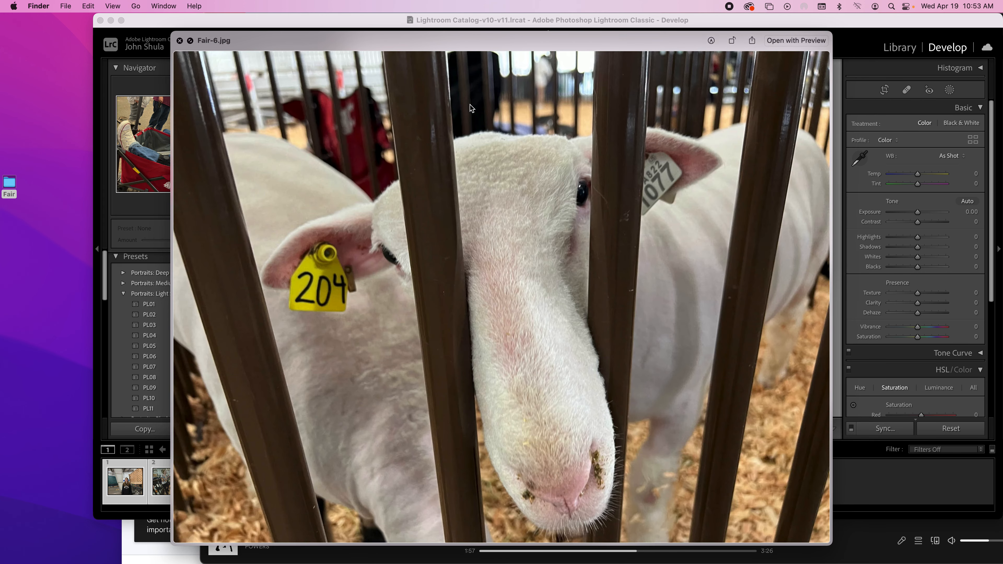
key("Down")
key("space")
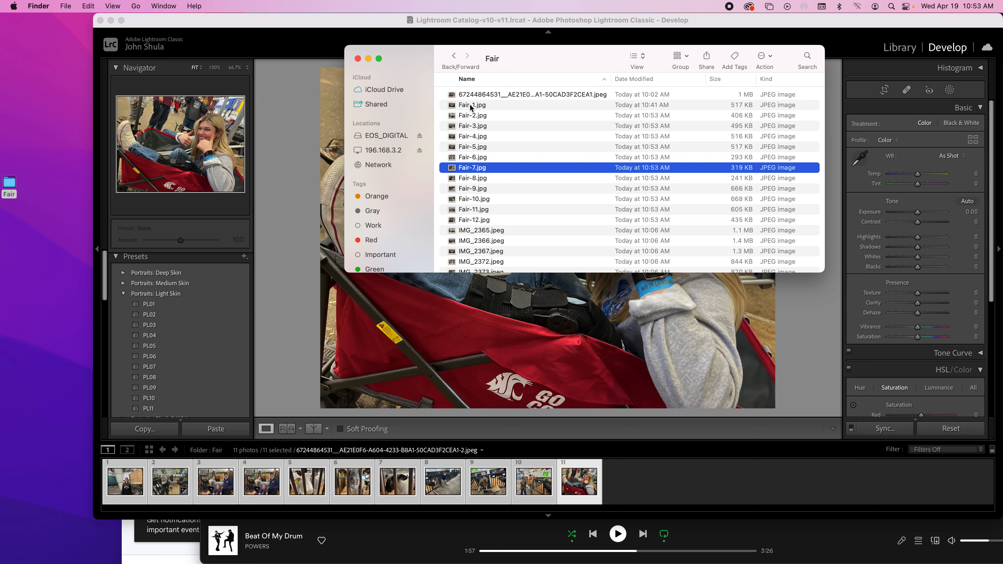